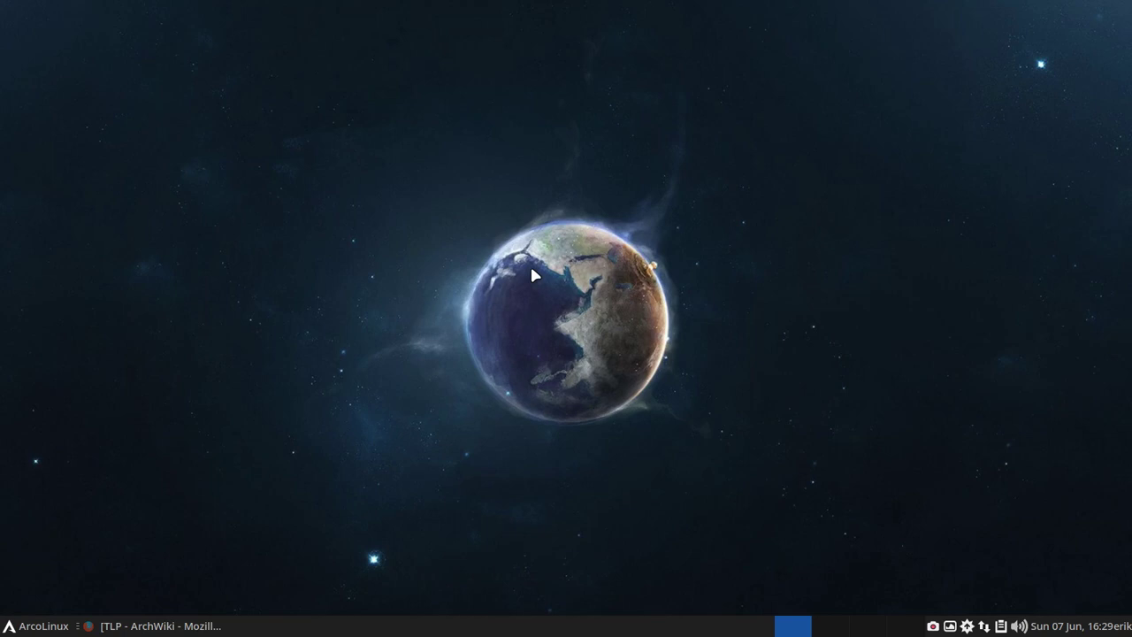
# Restore the TLP ArchWiki article, highlight intro phrases, and scroll down to the Installation section
pyautogui.click(165, 624)
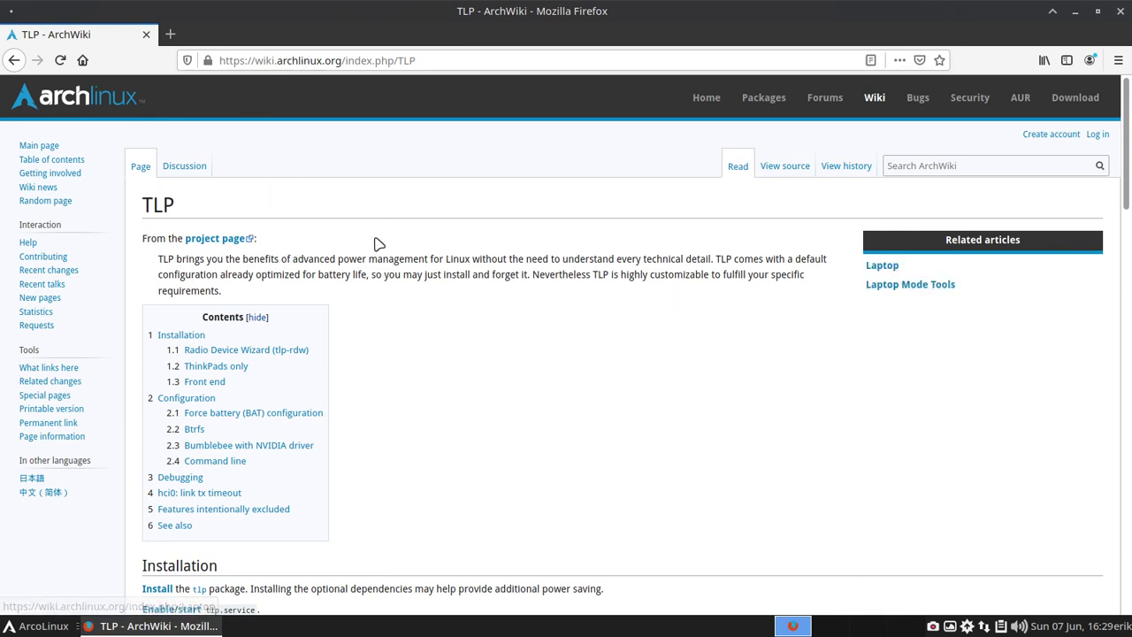
pyautogui.moveTo(293, 258); pyautogui.dragTo(433, 258)
pyautogui.moveTo(532, 258); pyautogui.dragTo(658, 259)
pyautogui.scroll(-8, 588, 451)
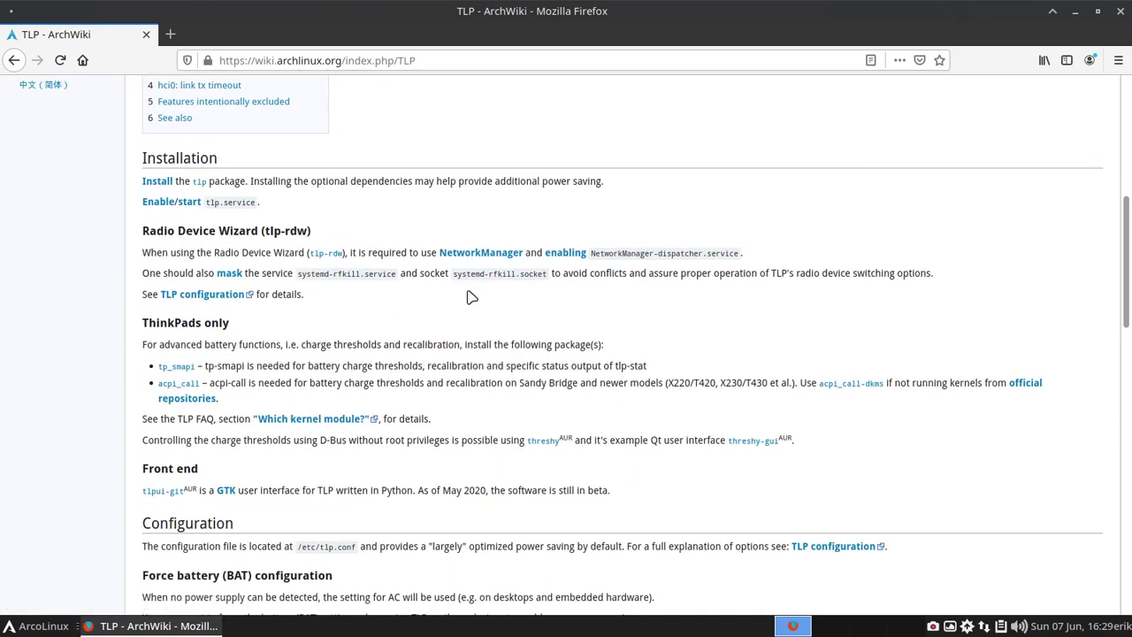
# Reinstall tlp 1.3.1-2 with sudo pacman -S tlp, entering the sudo password and confirming
pyautogui.hotkey('ctrl', 'alt', 't')
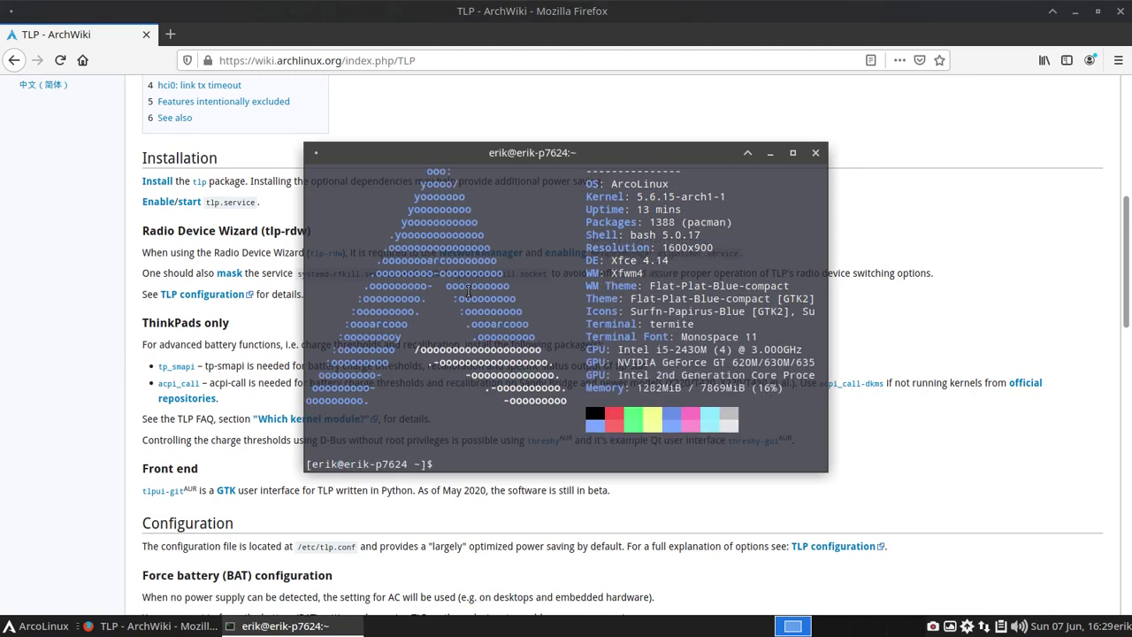
pyautogui.write('sudo pacman -S tlp')
pyautogui.press('Return')
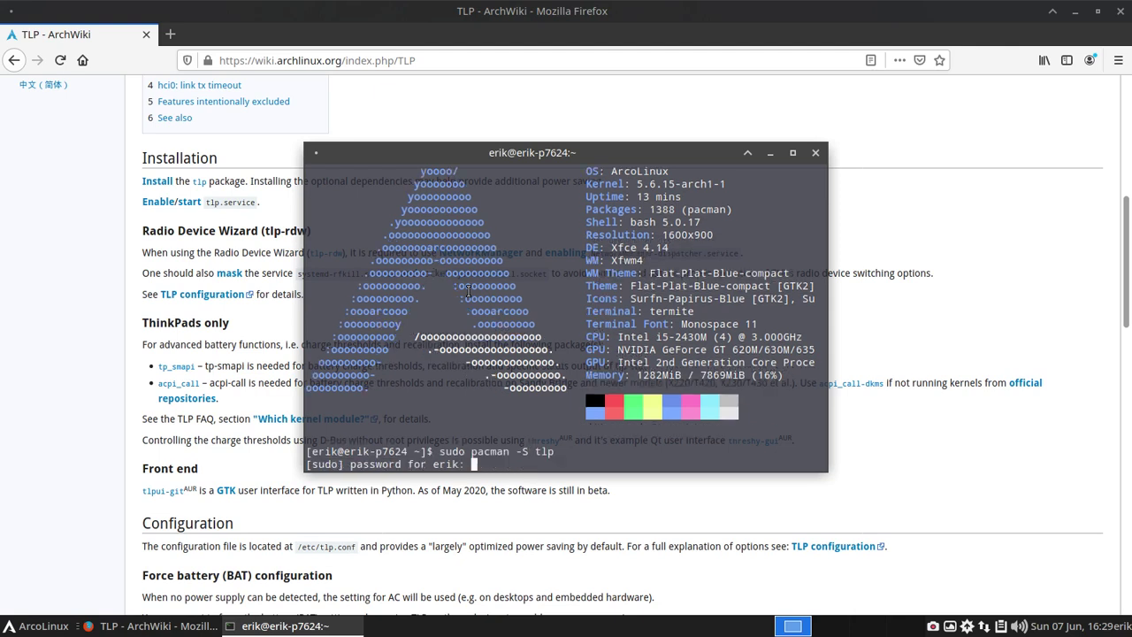
pyautogui.press('Return')
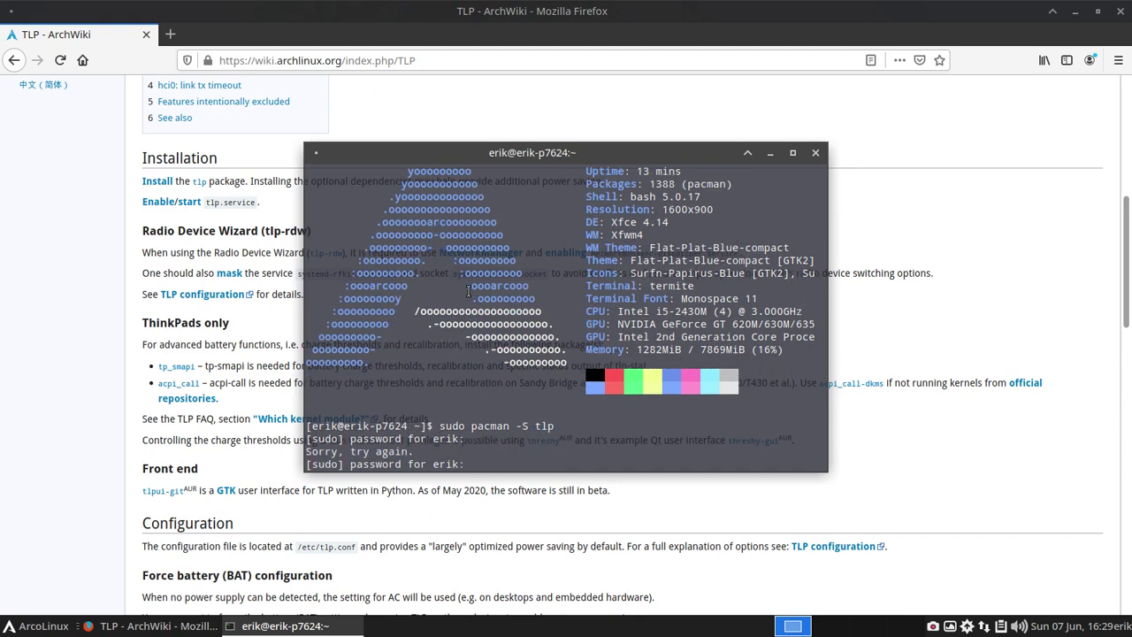
pyautogui.press('Return')
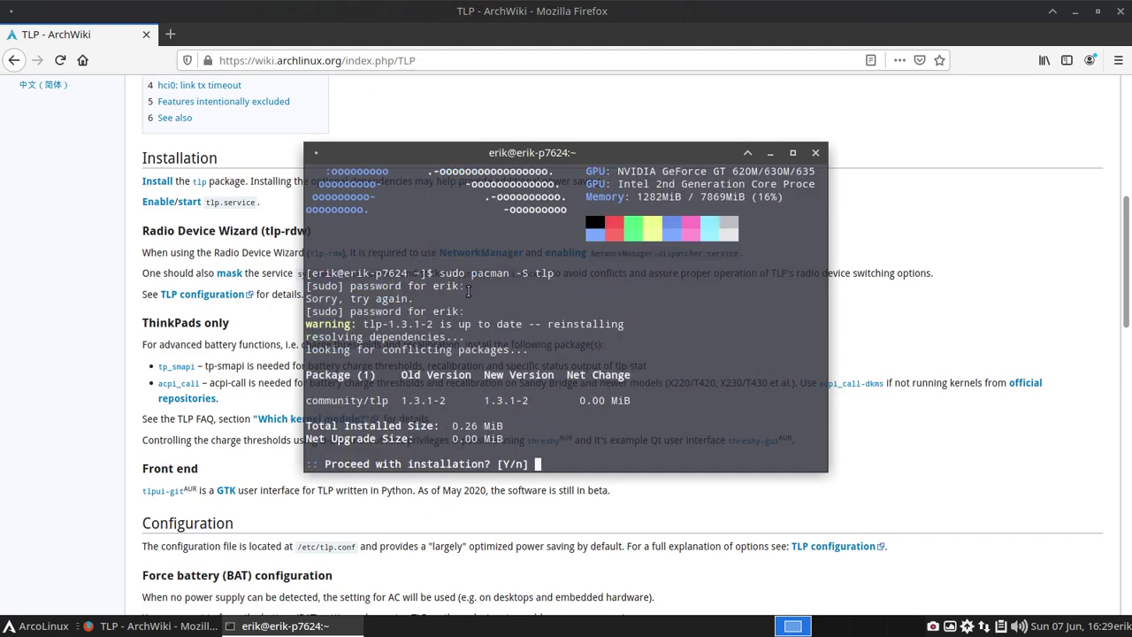
pyautogui.press('Return')
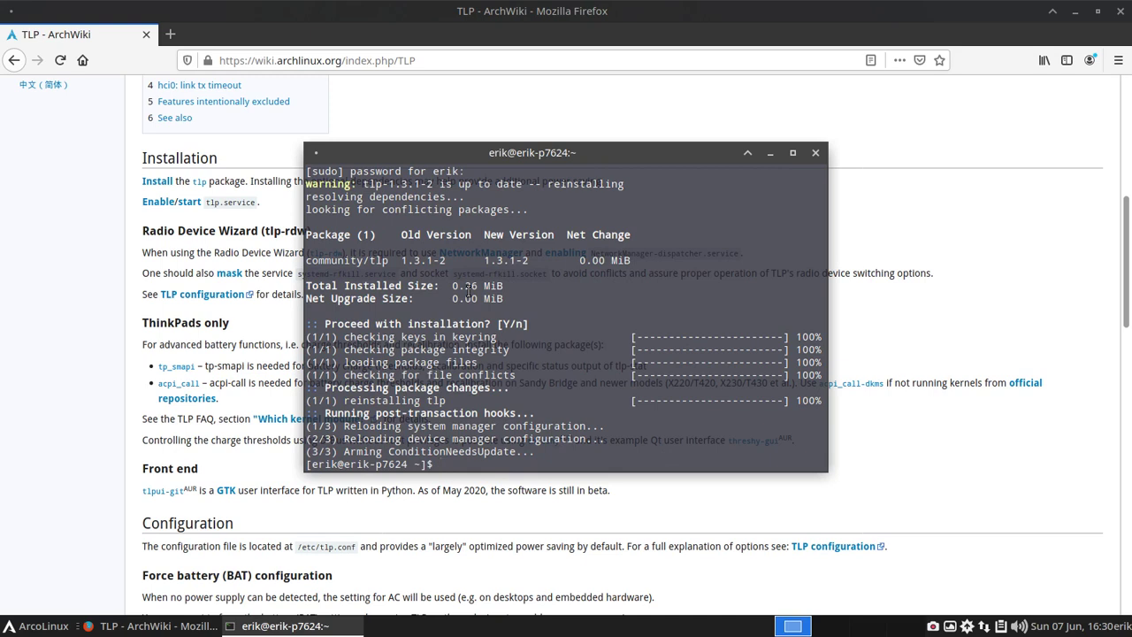
# Rebuild tlpui-git from the AUR with yay tlpui, choosing option 1 and default build prompts
pyautogui.write('yay tlpui')
pyautogui.press('Return')
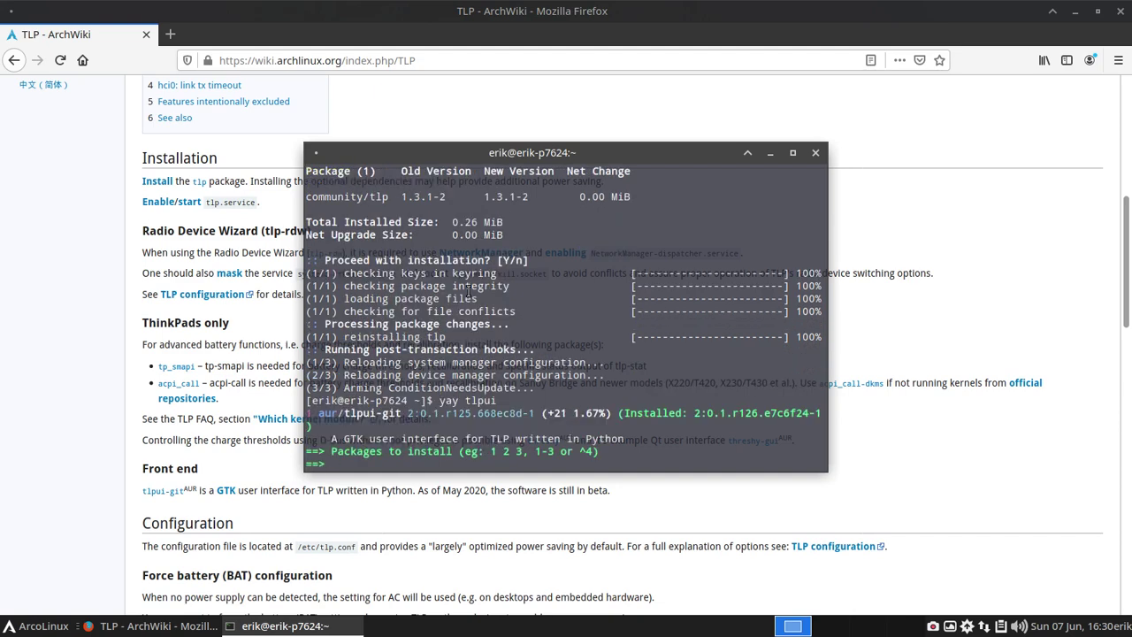
pyautogui.write('1')
pyautogui.press('Return')
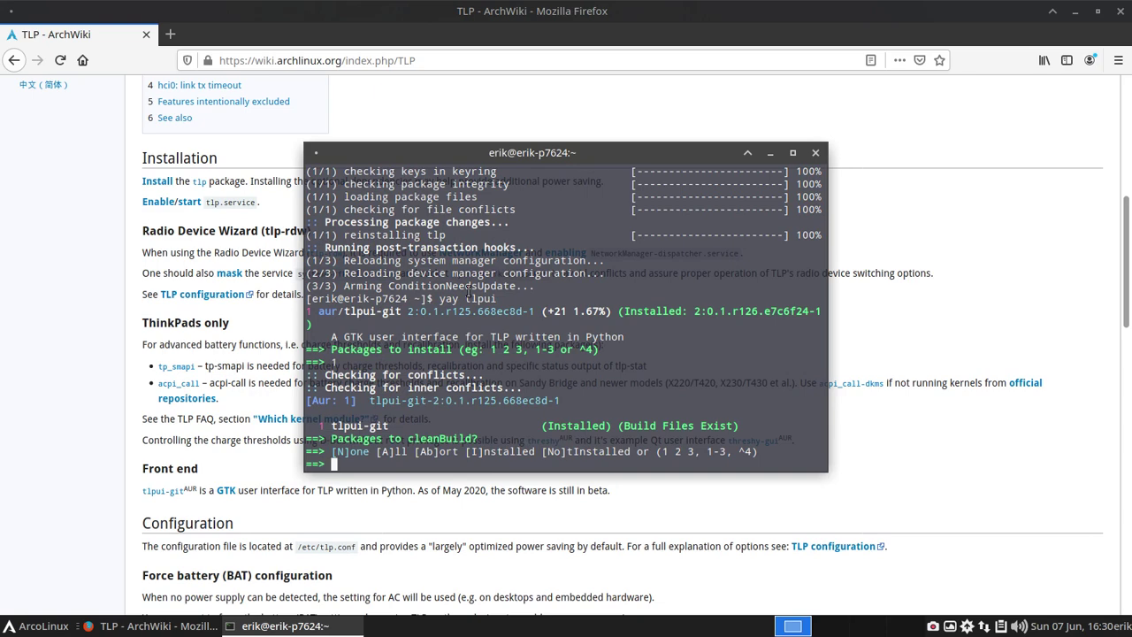
pyautogui.press('Return')
pyautogui.press('Return')
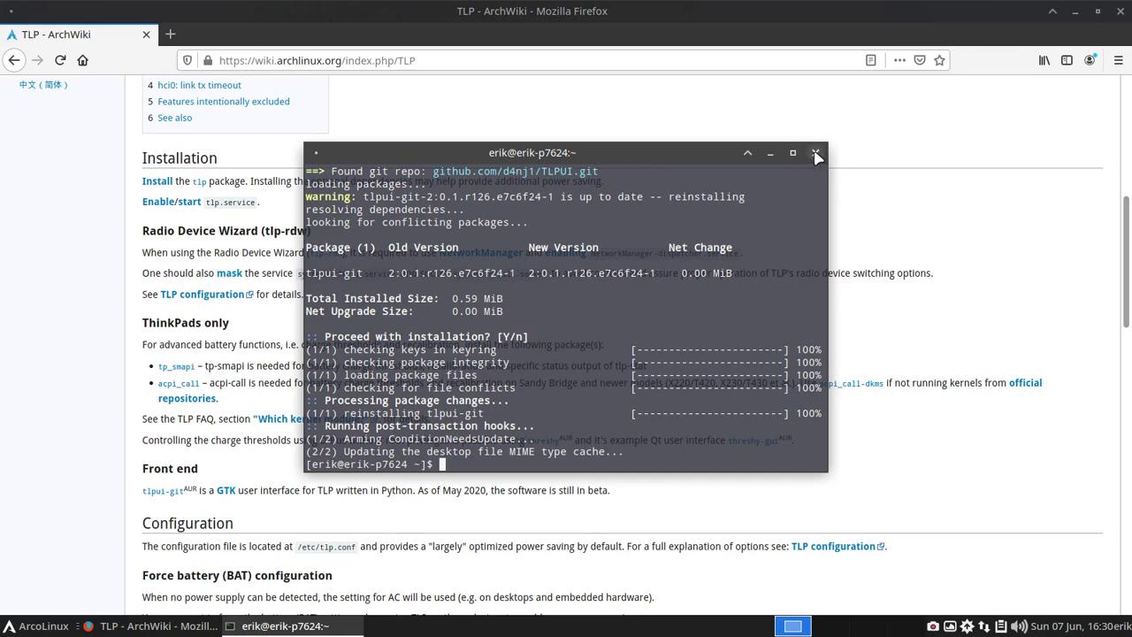
# Close the terminal, highlight the ThinkPads only heading, return to the article top, and minimize Firefox
pyautogui.click(815, 154)
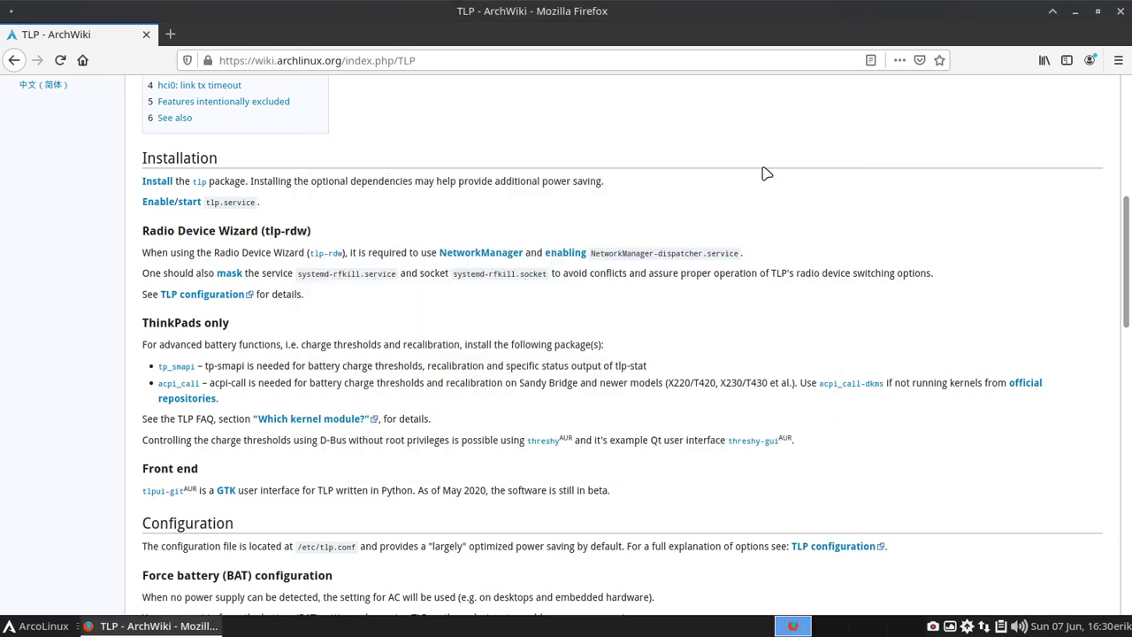
pyautogui.moveTo(138, 324); pyautogui.dragTo(234, 333)
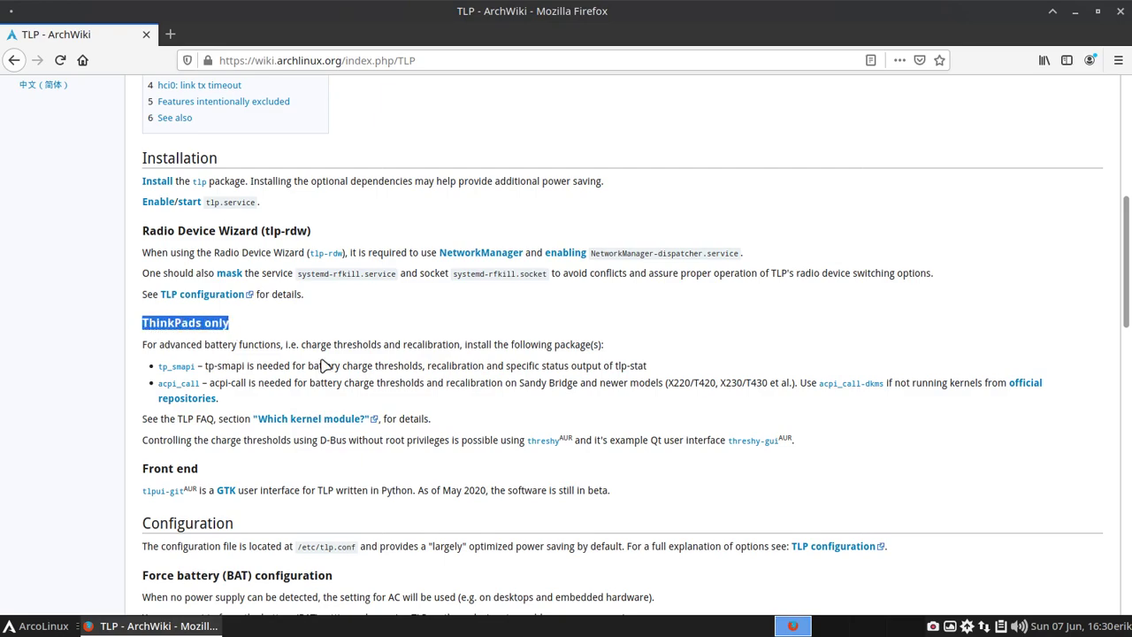
pyautogui.scroll(-5, 322, 360)
pyautogui.scroll(-7, 321, 360)
pyautogui.press('Home')
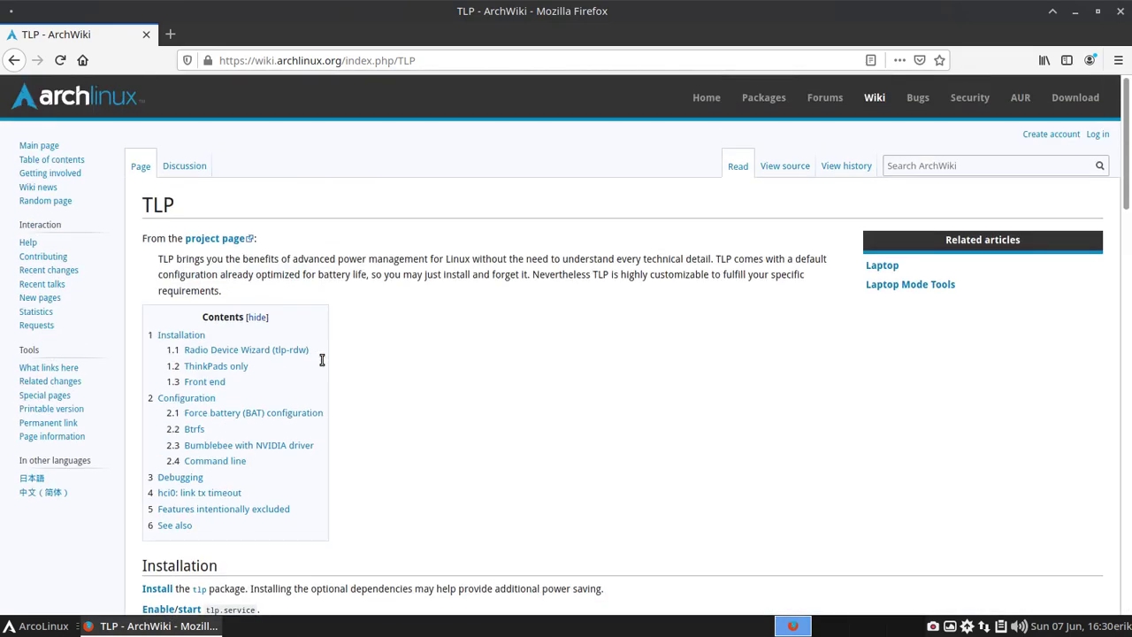
pyautogui.click(1075, 11)
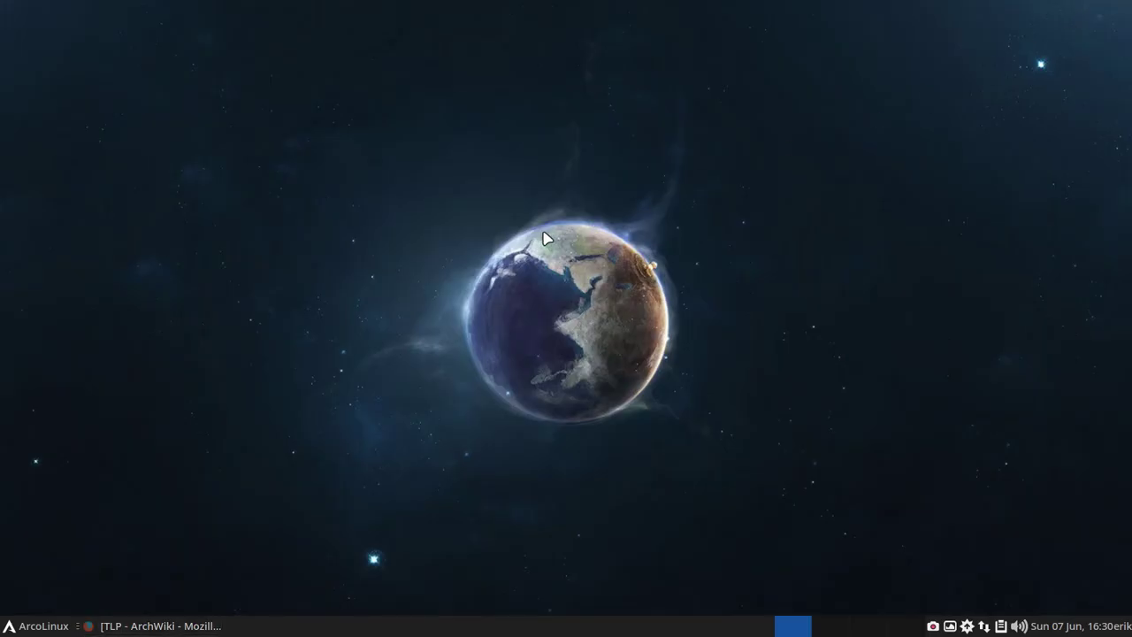
# Bring up the drop-down terminal, highlight the earlier systemctl enable command, and check the ArchWiki page
pyautogui.press('F12')
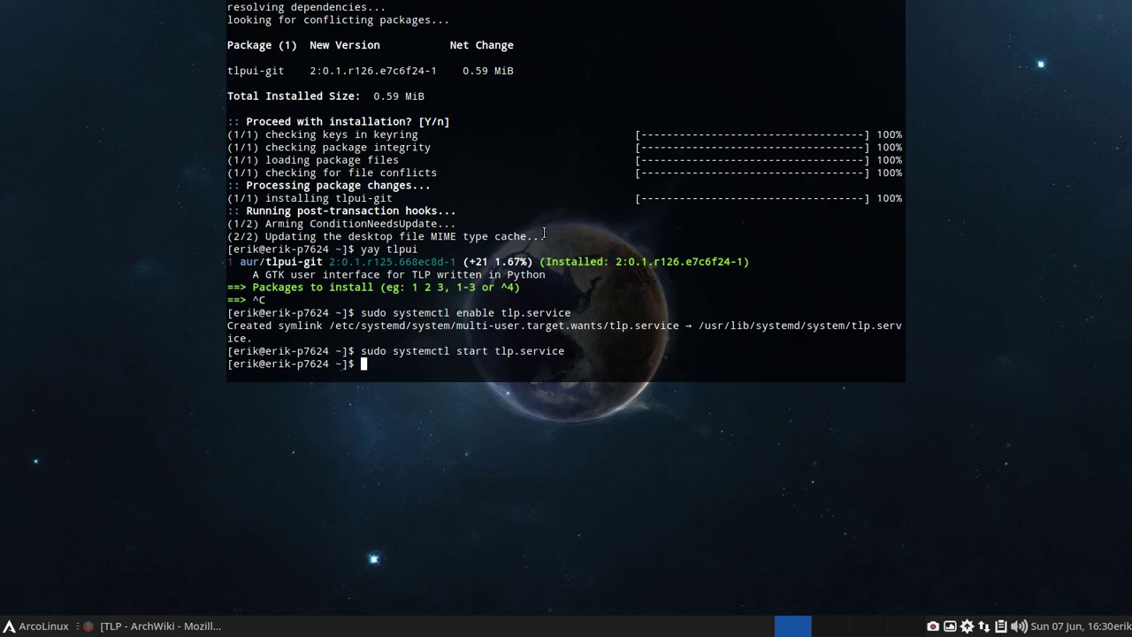
pyautogui.write('y')
pyautogui.press('BackSpace')
pyautogui.moveTo(363, 312); pyautogui.dragTo(568, 314)
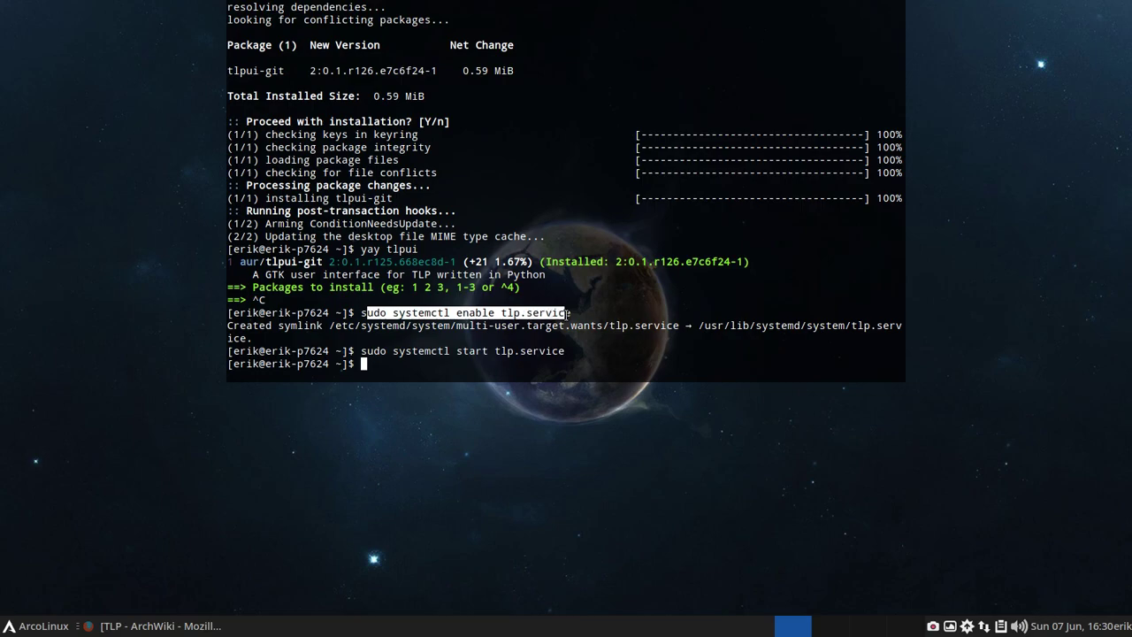
pyautogui.click(159, 626)
pyautogui.scroll(-4, 201, 507)
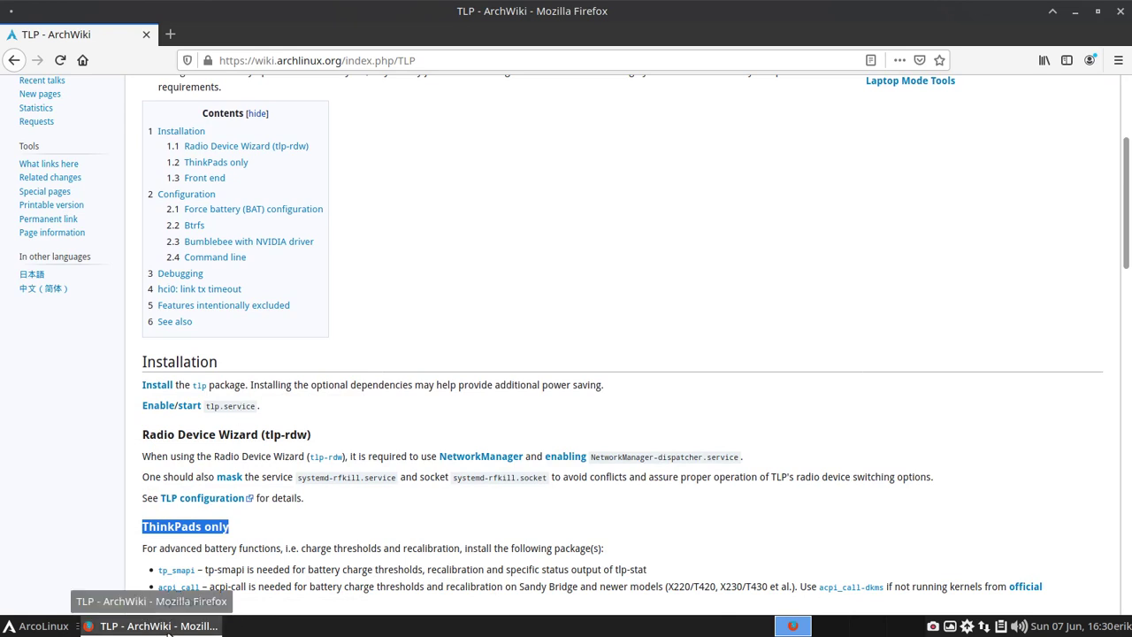
# Highlight the Created symlink line and the enable and start words of the tlp.service commands
pyautogui.press('F12')
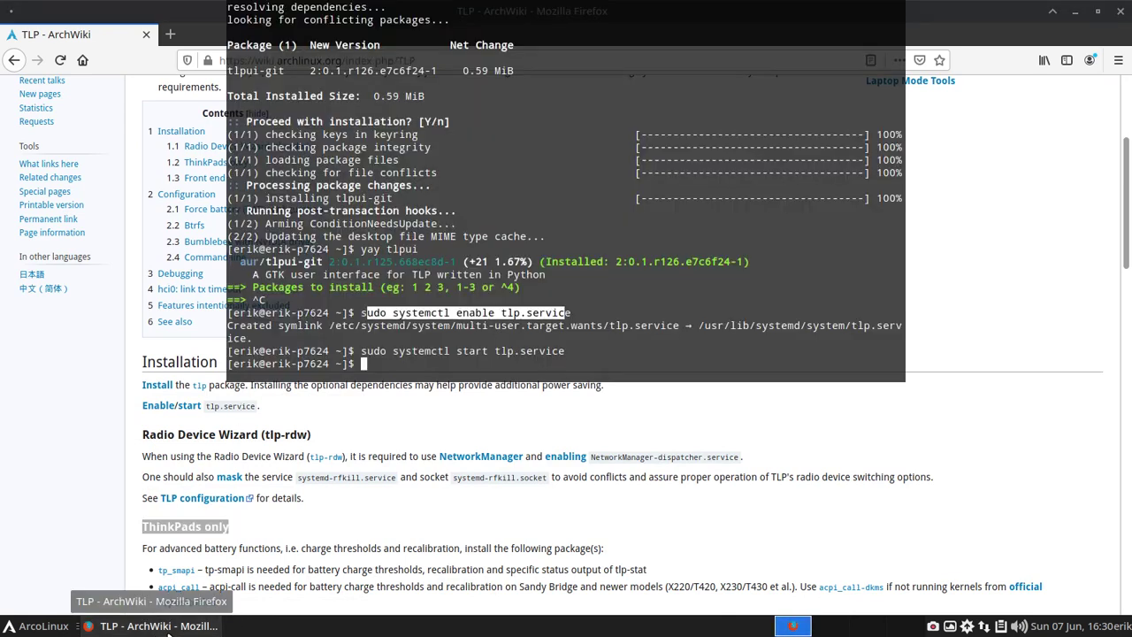
pyautogui.click(399, 311)
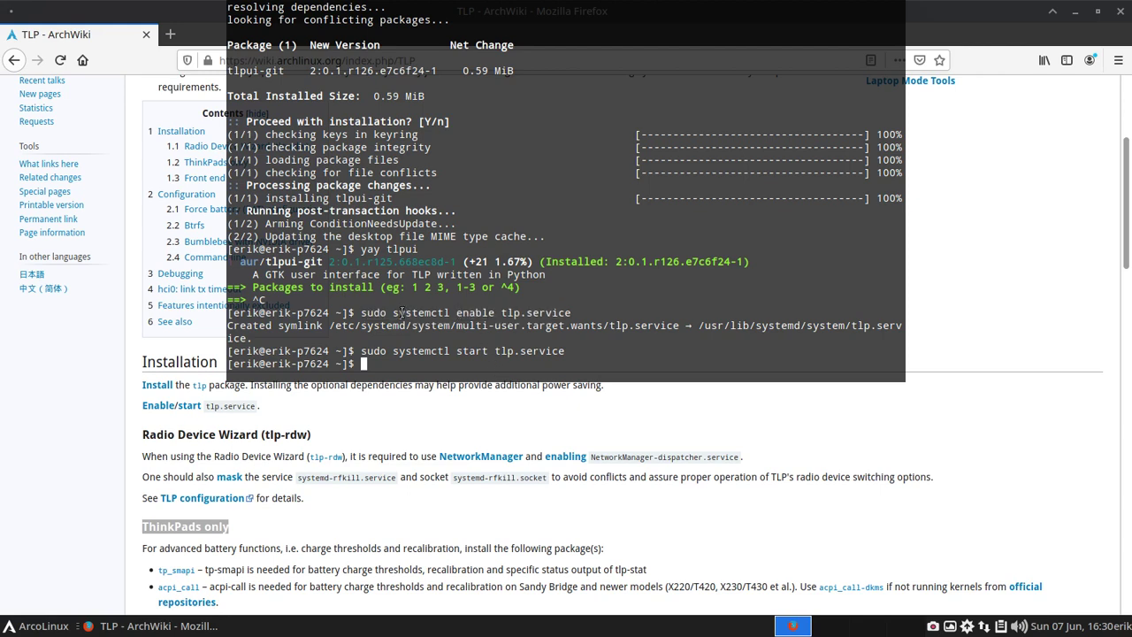
pyautogui.moveTo(365, 311); pyautogui.dragTo(438, 310)
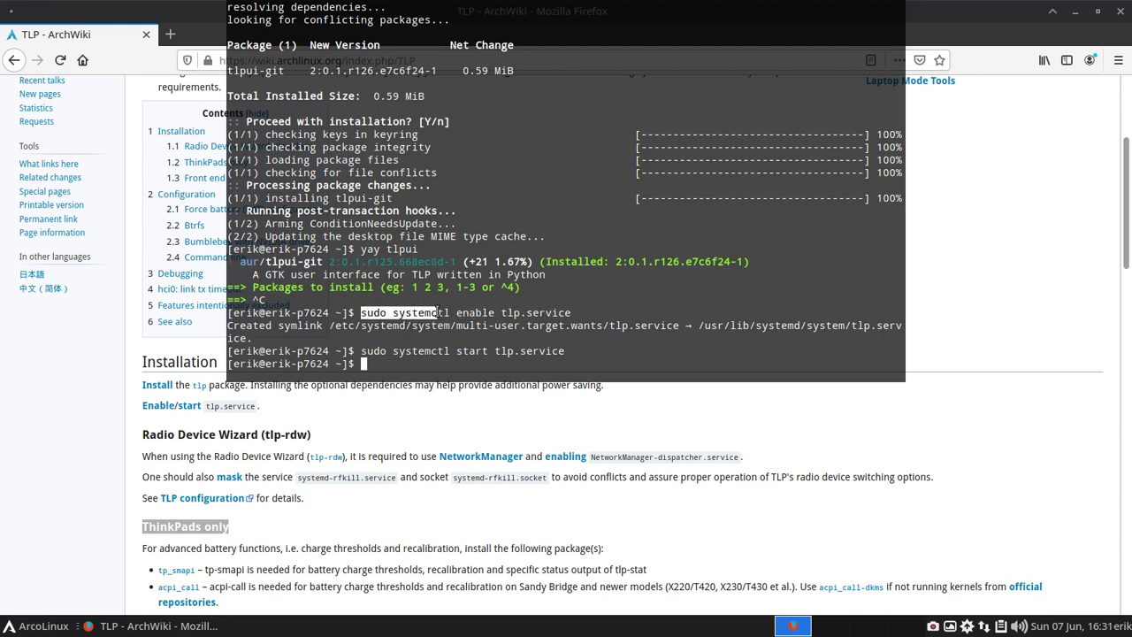
pyautogui.click(447, 311)
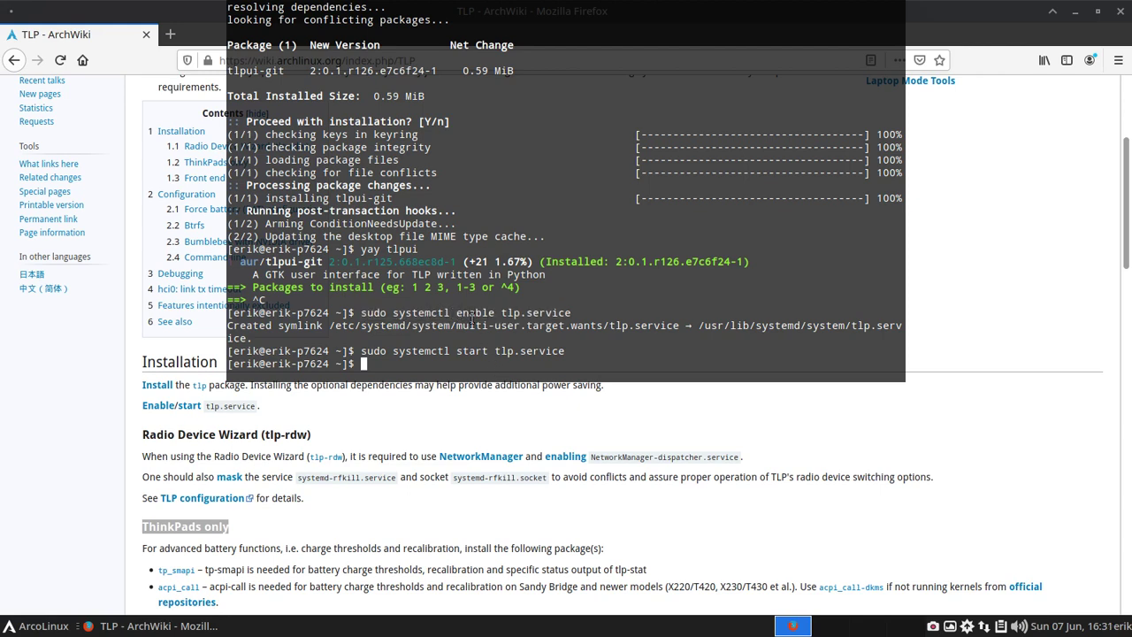
pyautogui.tripleClick(234, 331)
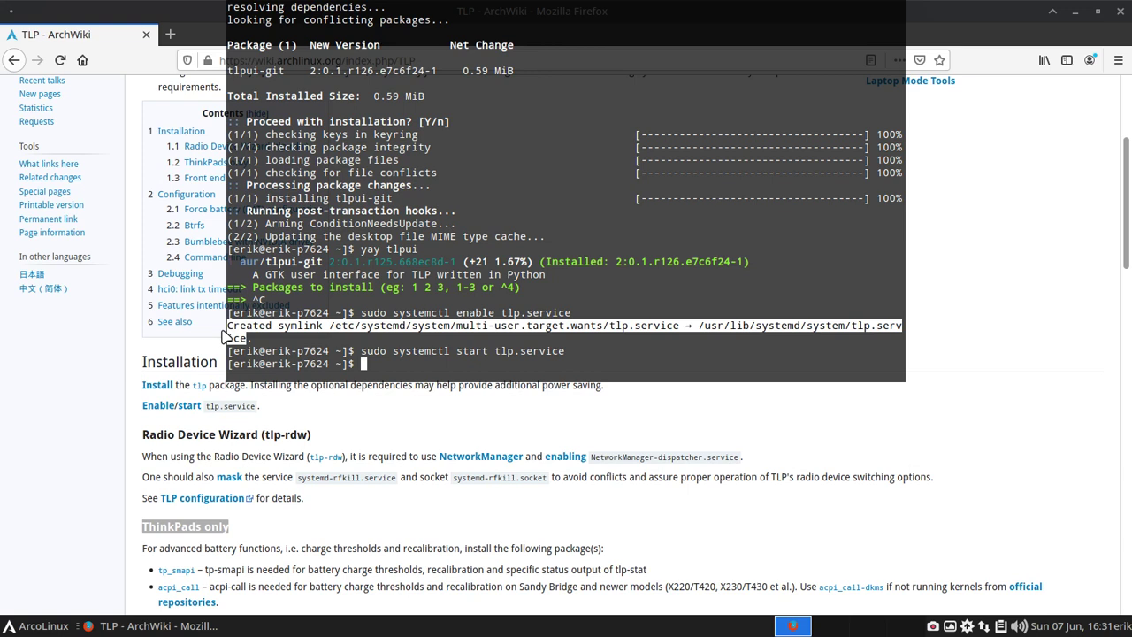
pyautogui.click(463, 313)
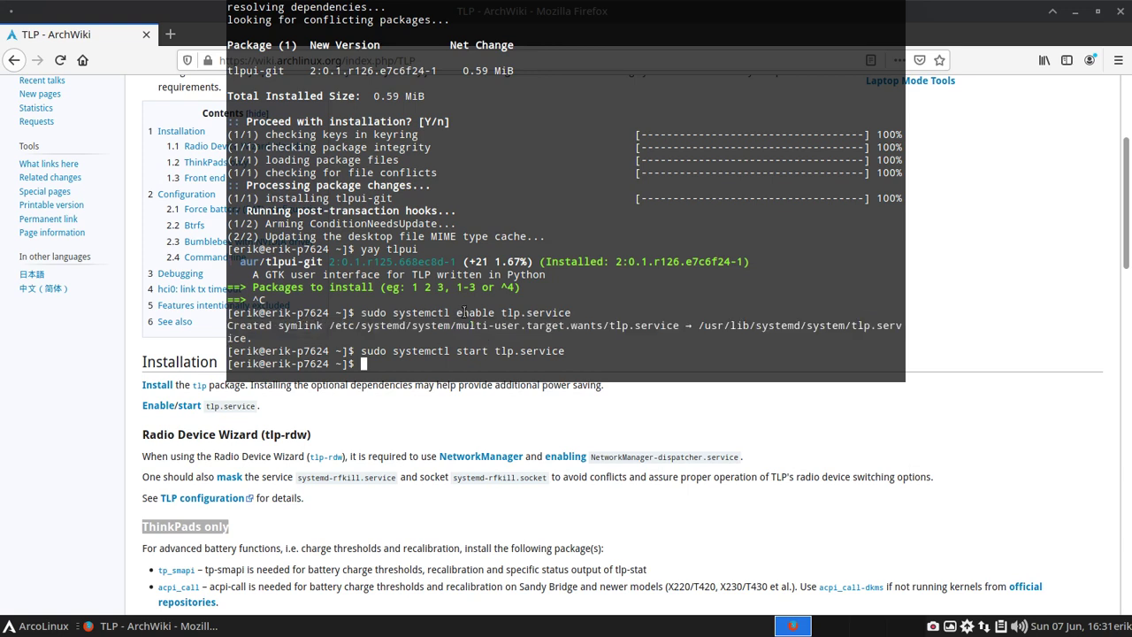
pyautogui.doubleClick(464, 313)
pyautogui.doubleClick(471, 352)
# Start a yay tlpui rebuild choosing tlpui-git (option 1), then hide the drop-down terminal
pyautogui.click(469, 366)
pyautogui.write('yay tlpui')
pyautogui.press('Return')
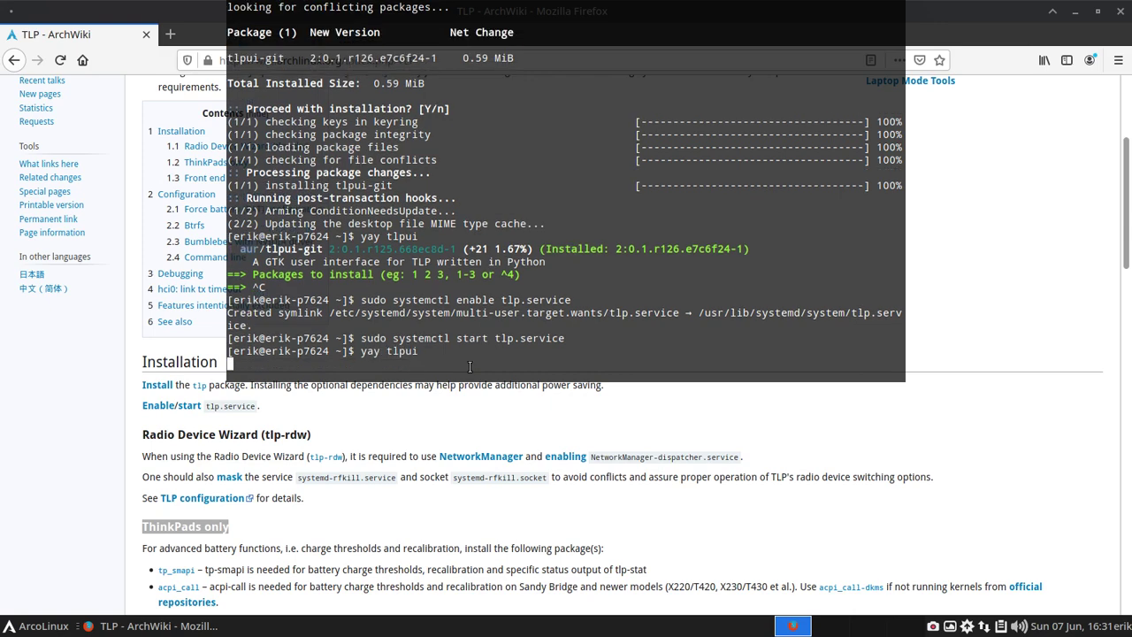
pyautogui.write('1')
pyautogui.press('Return')
pyautogui.press('Return')
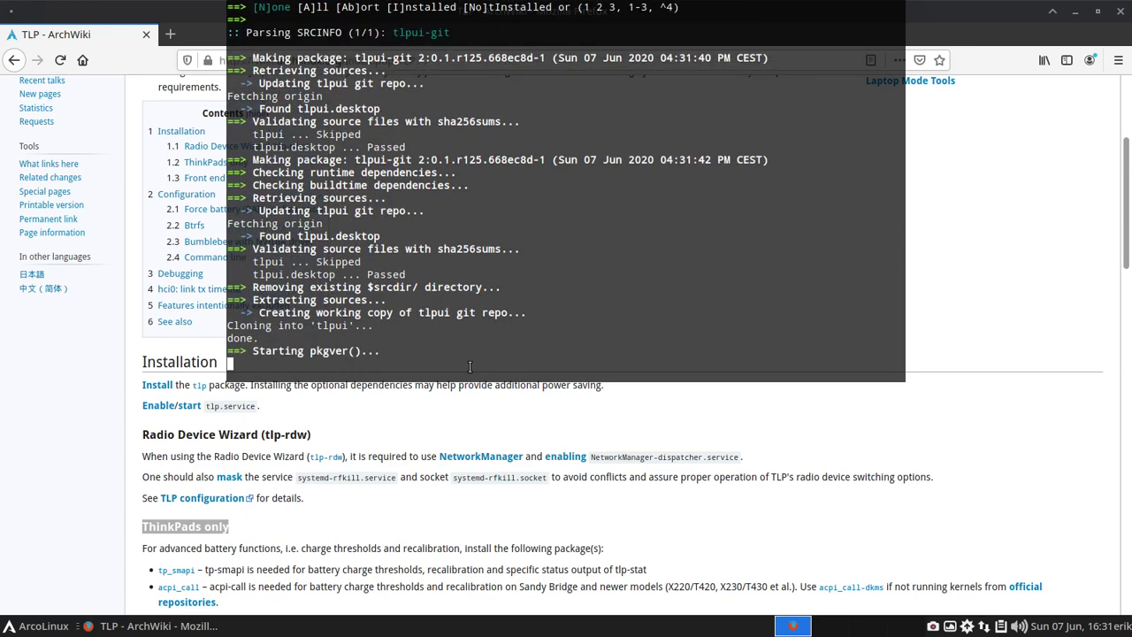
pyautogui.press('F12')
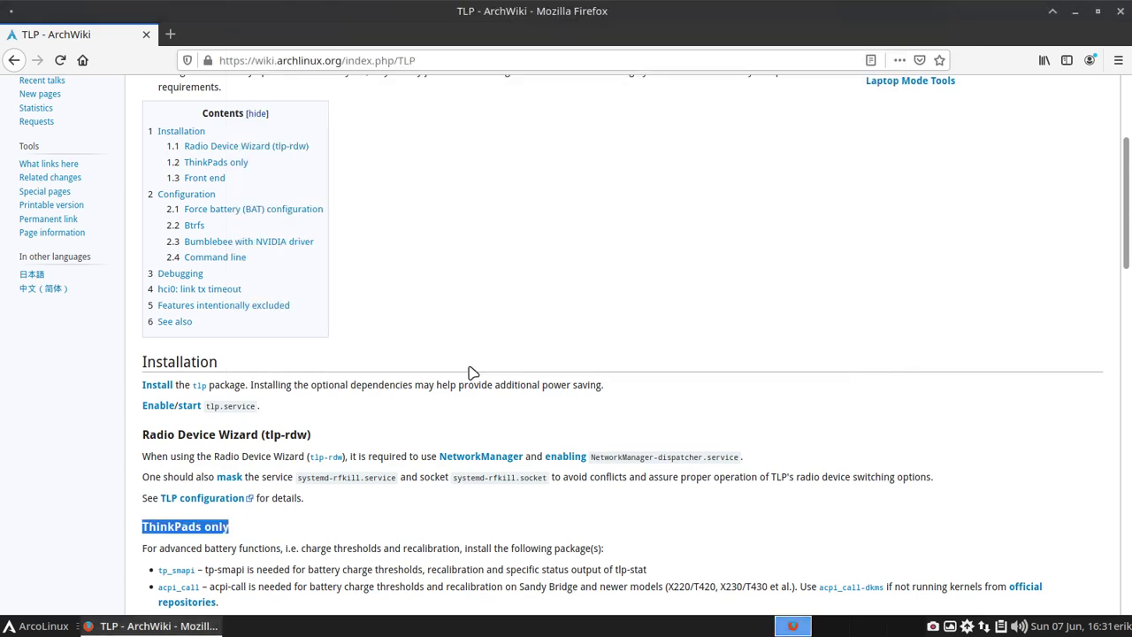
# Launch TLPUI from the application launcher and show the General category of its Configuration view
pyautogui.click(1074, 12)
pyautogui.click(39, 627)
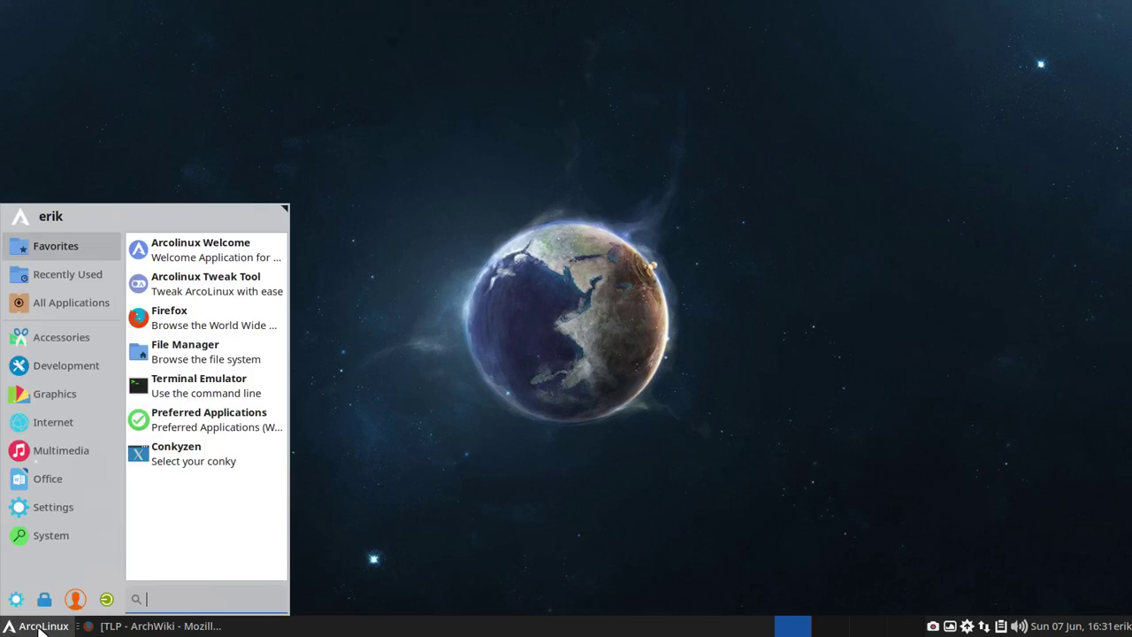
pyautogui.write('tlp')
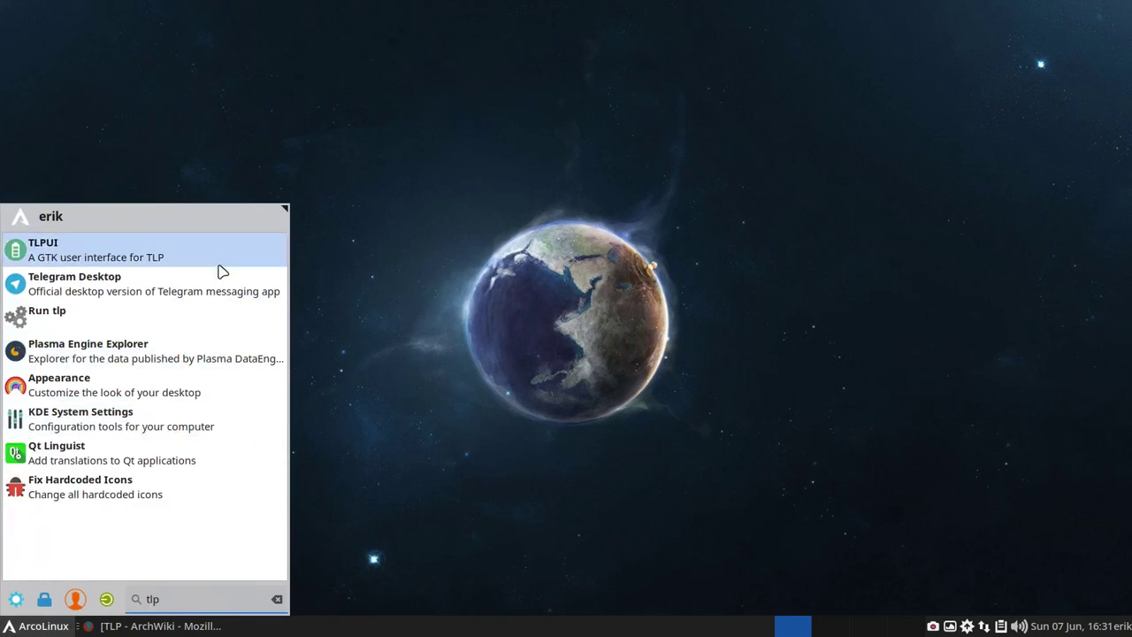
pyautogui.click(88, 254)
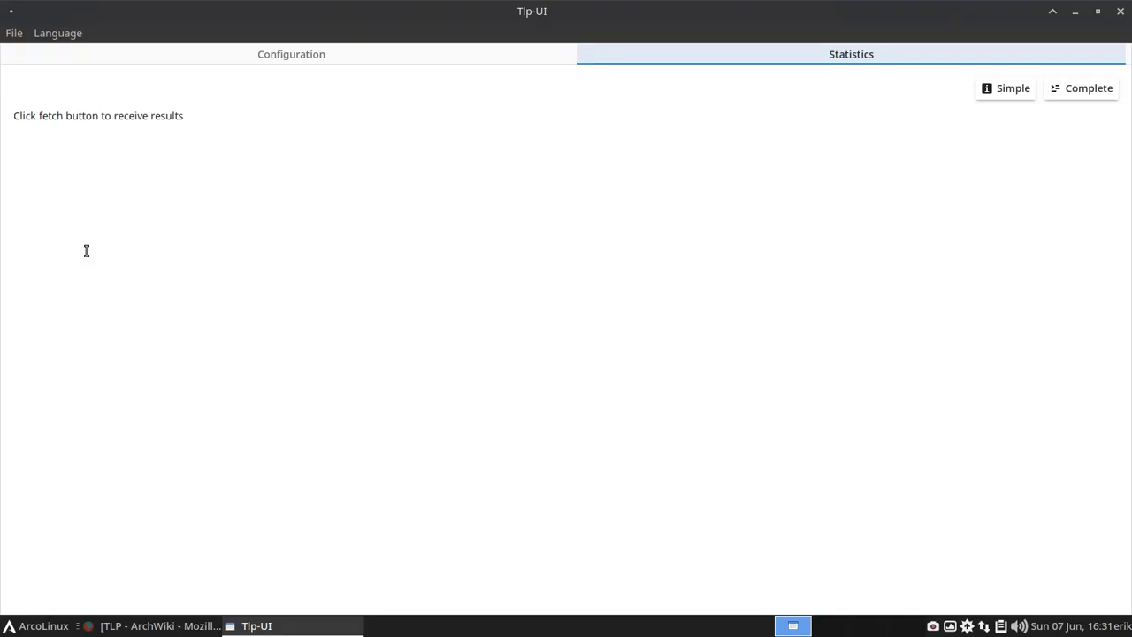
pyautogui.click(466, 58)
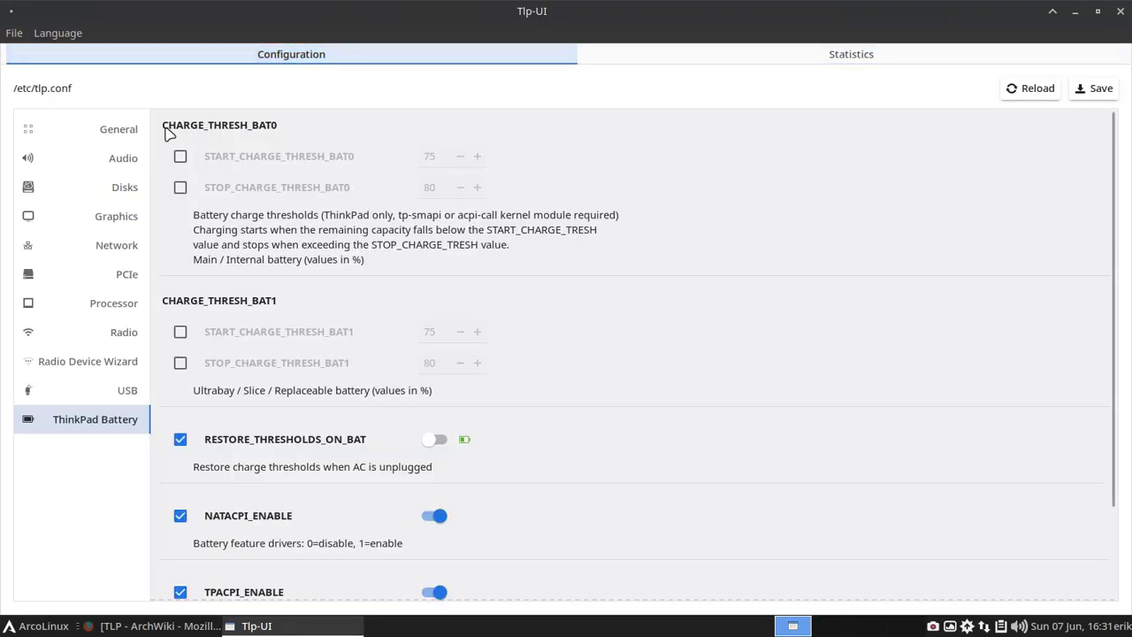
pyautogui.click(131, 133)
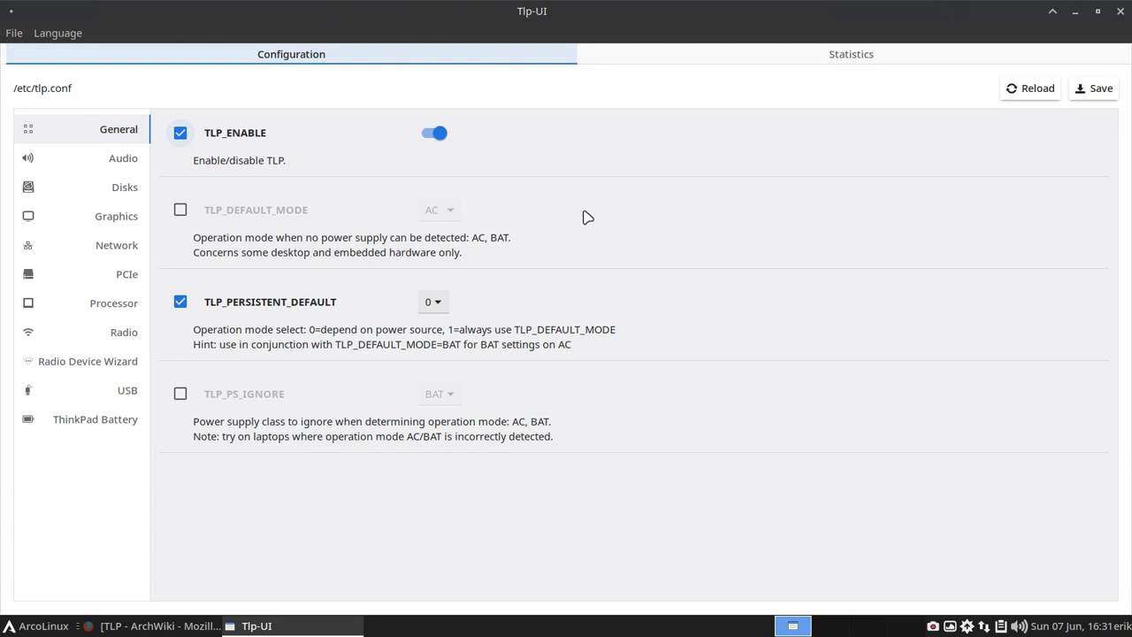
# Toggle TLP_ENABLE off and back on, then browse the Audio and Disks categories
pyautogui.click(181, 135)
pyautogui.click(181, 135)
pyautogui.click(128, 161)
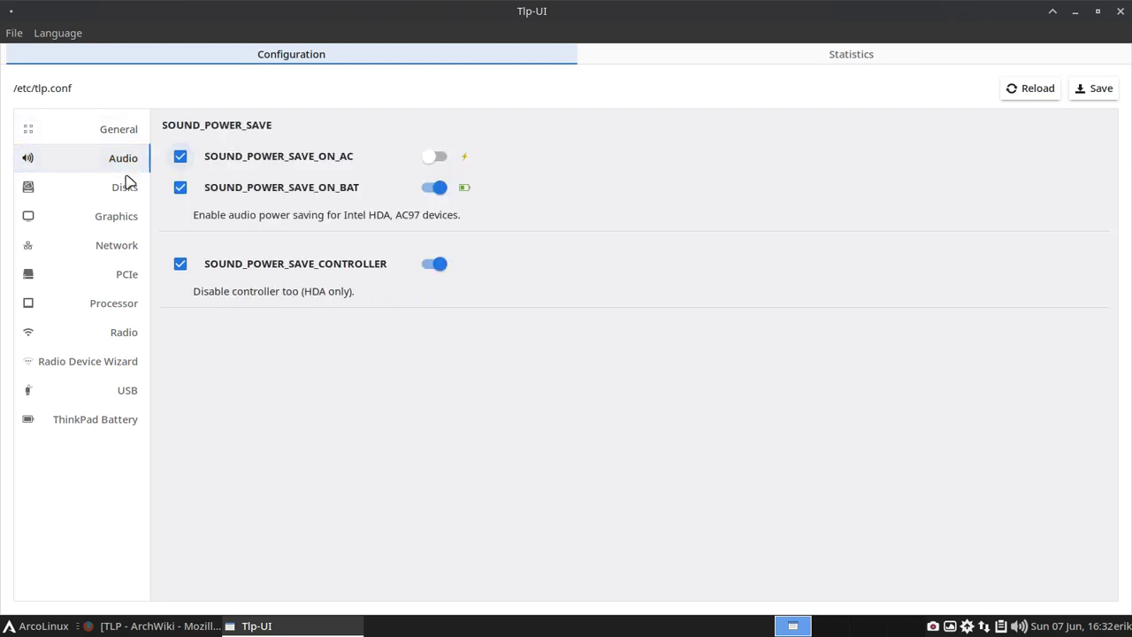
pyautogui.click(126, 190)
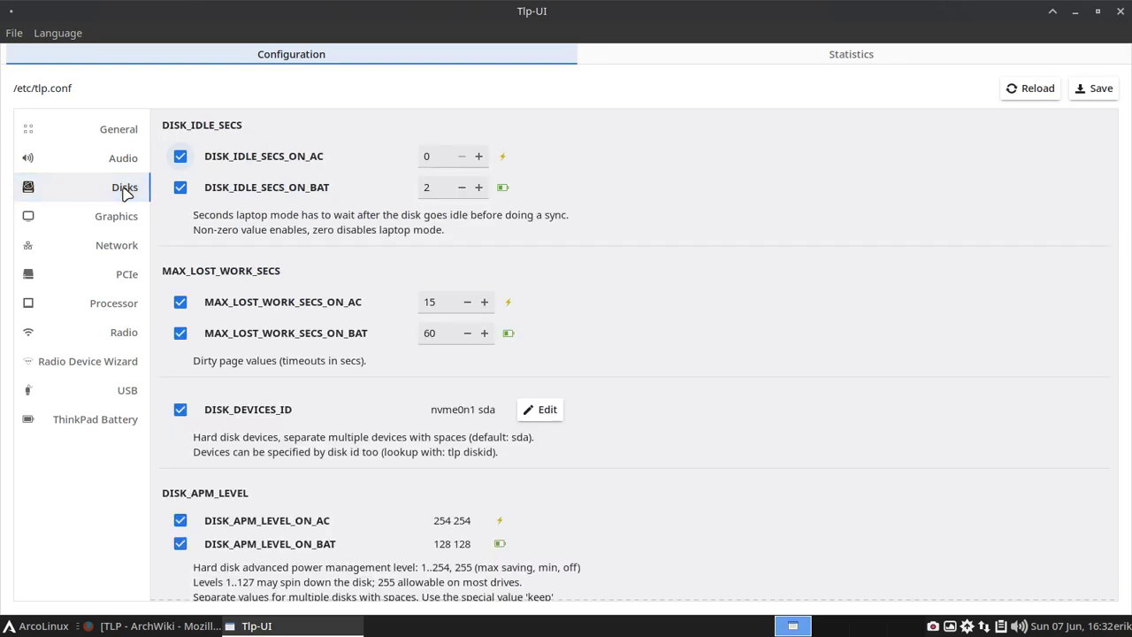
pyautogui.scroll(-5, 235, 305)
pyautogui.scroll(-5, 345, 403)
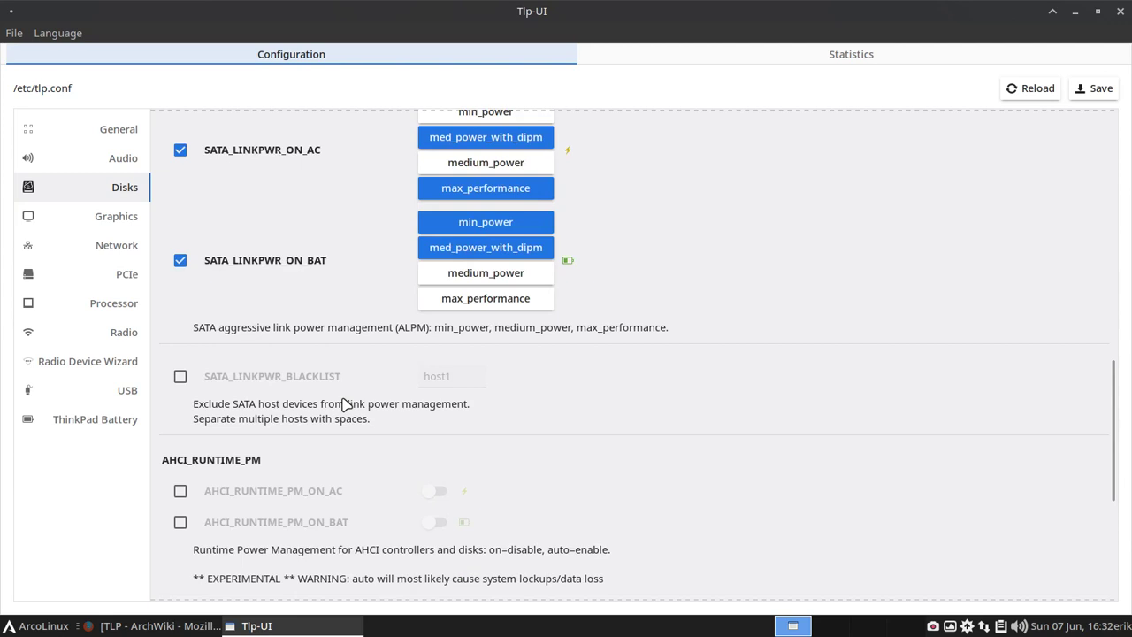
pyautogui.scroll(-4, 345, 403)
pyautogui.scroll(-2, 345, 404)
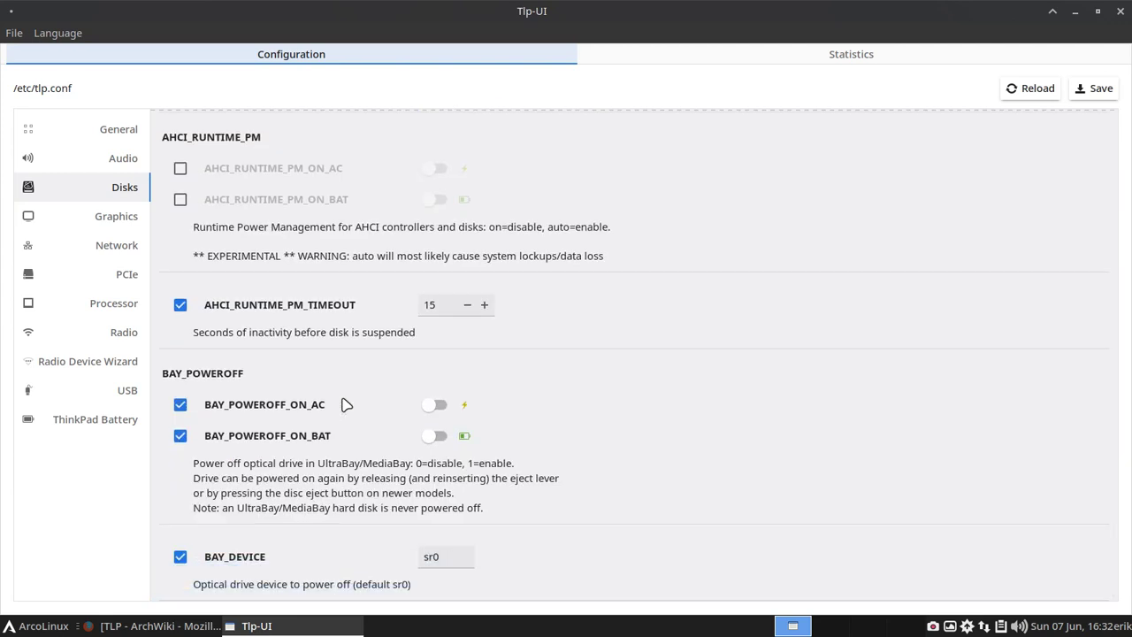
# Browse the Graphics, Network, PCIe, Processor, Radio, Radio Device Wizard, USB and ThinkPad Battery categories
pyautogui.click(117, 218)
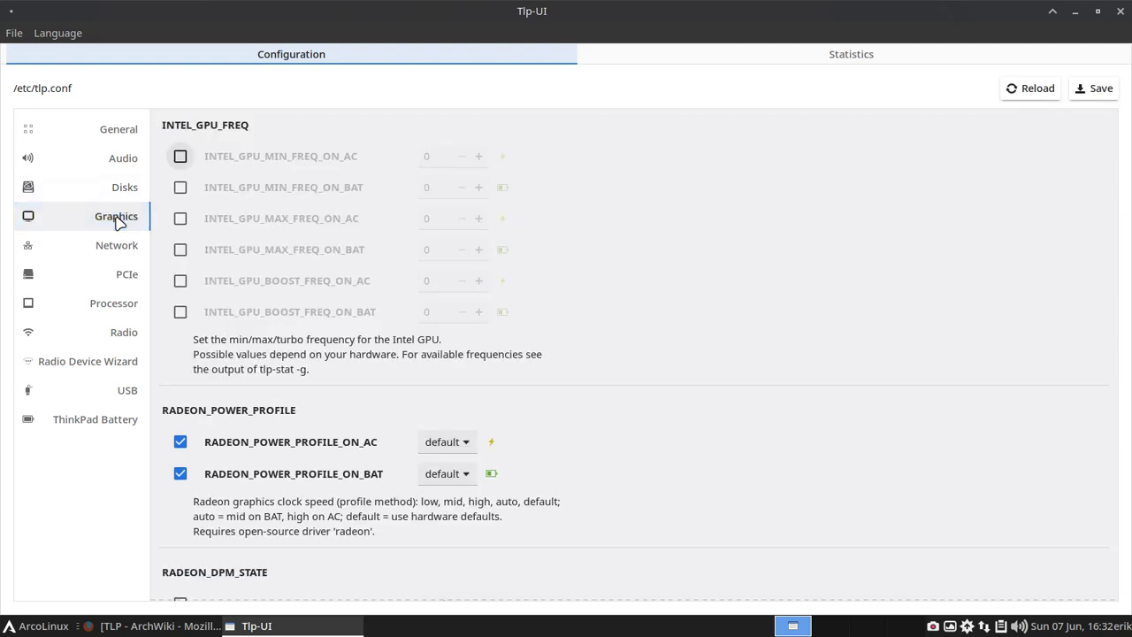
pyautogui.scroll(-5, 281, 337)
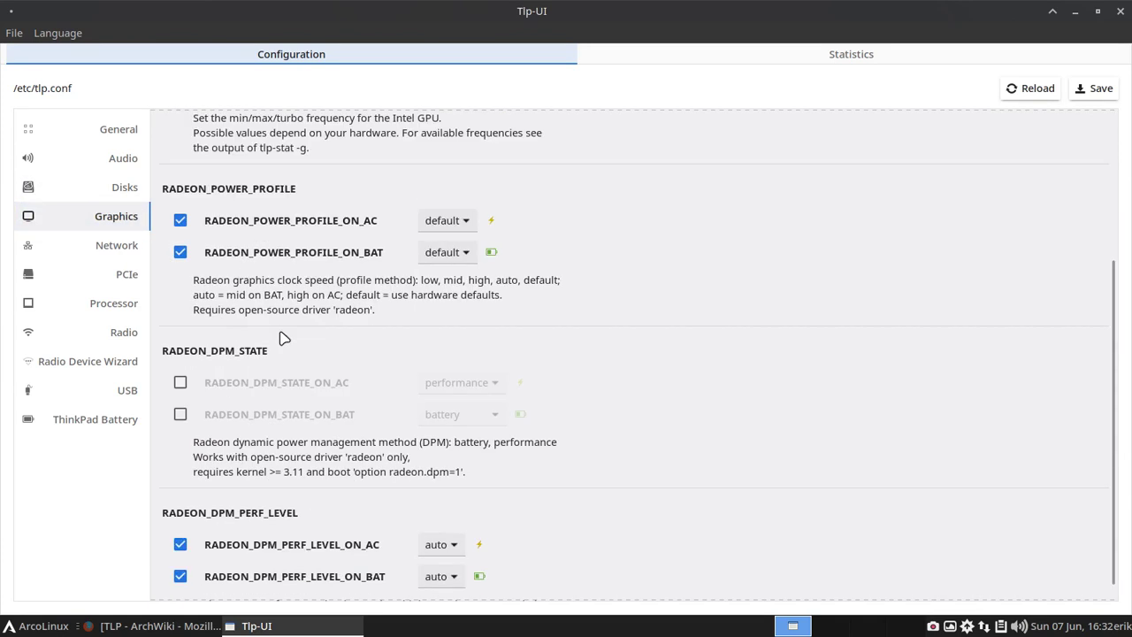
pyautogui.click(122, 245)
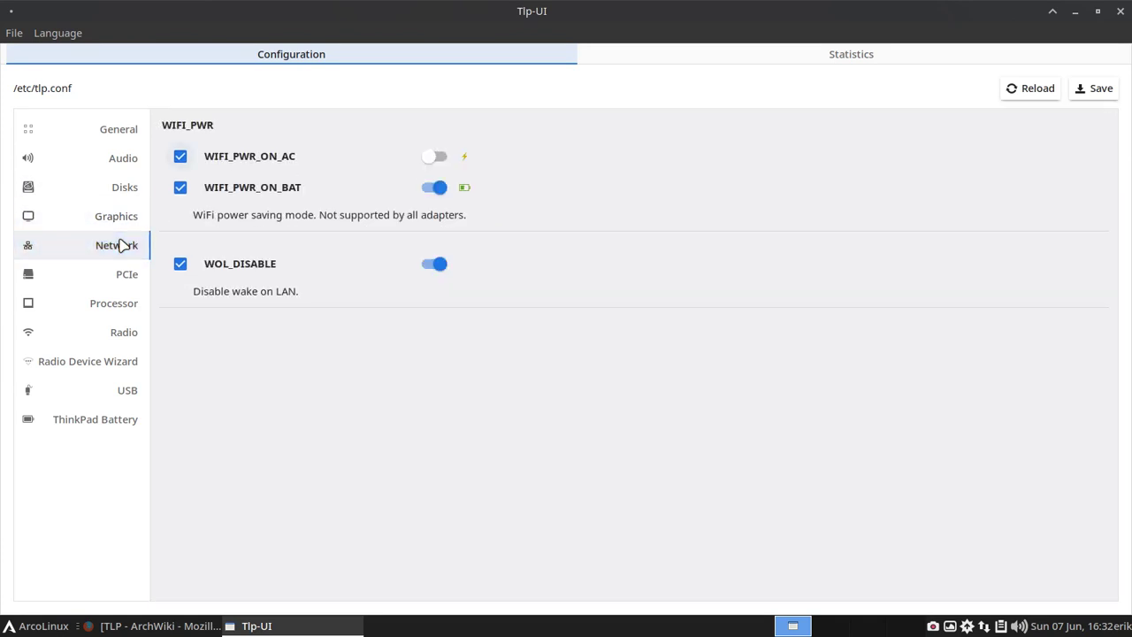
pyautogui.click(125, 275)
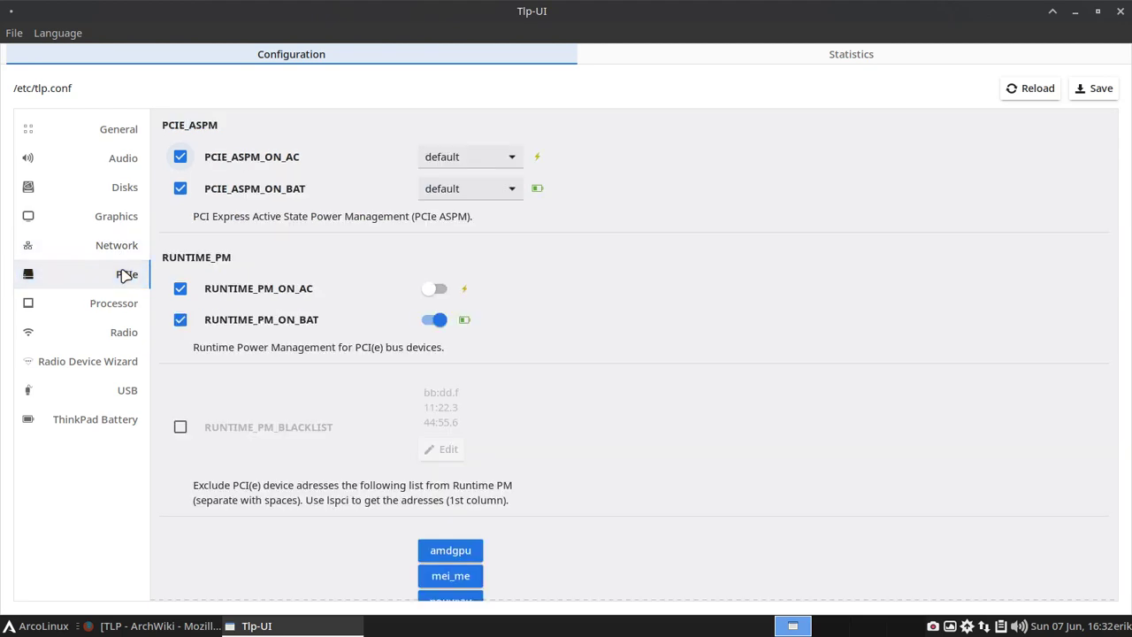
pyautogui.click(126, 307)
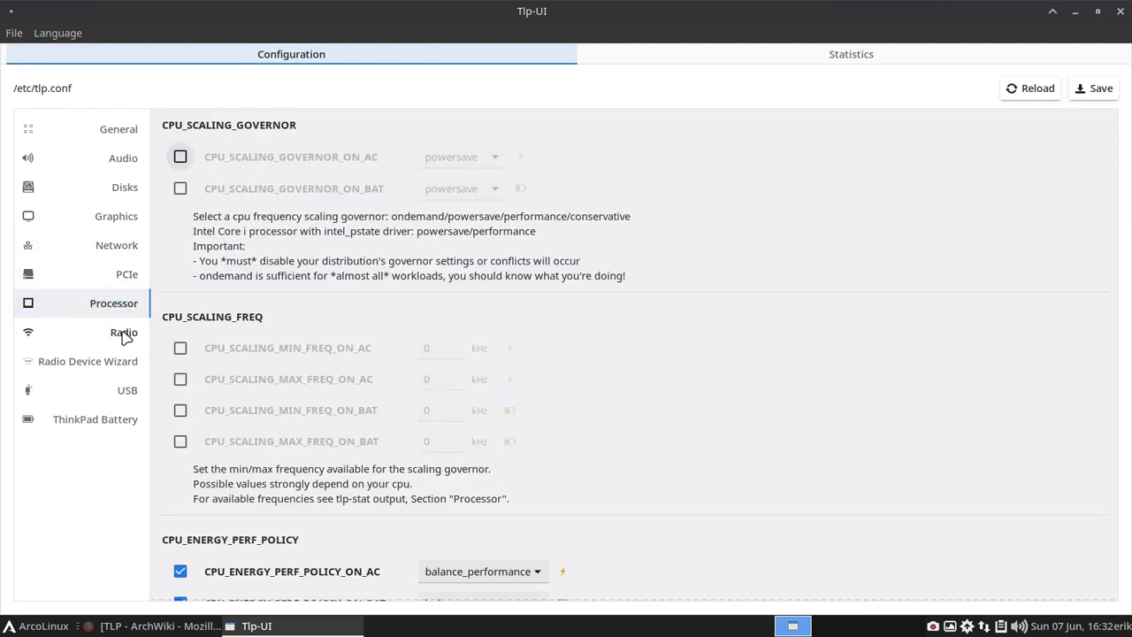
pyautogui.click(123, 334)
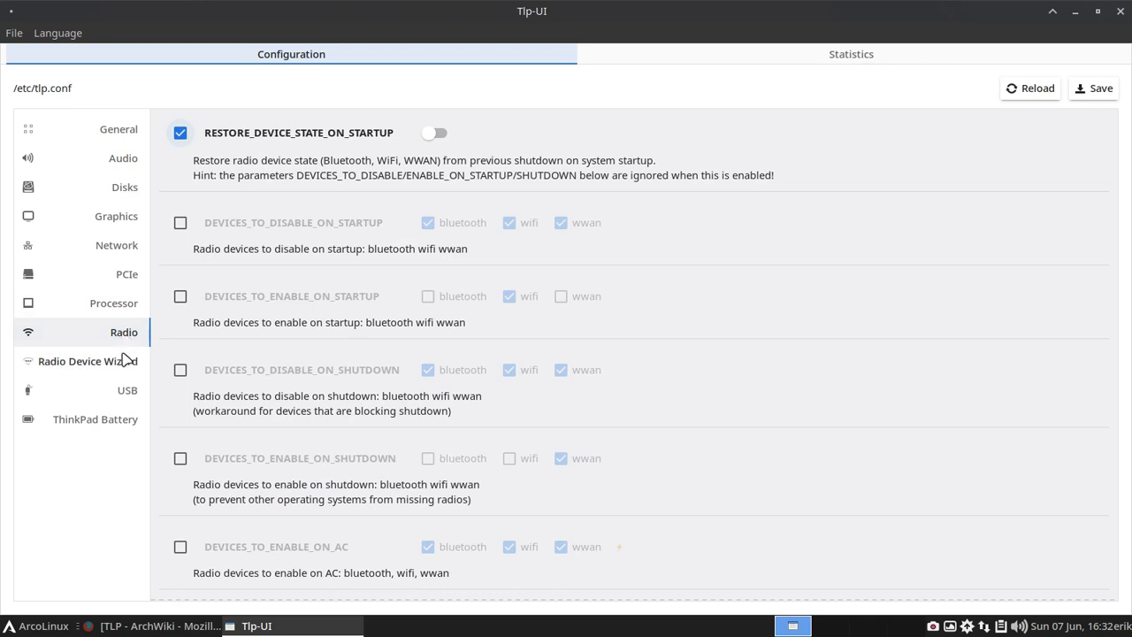
pyautogui.click(125, 358)
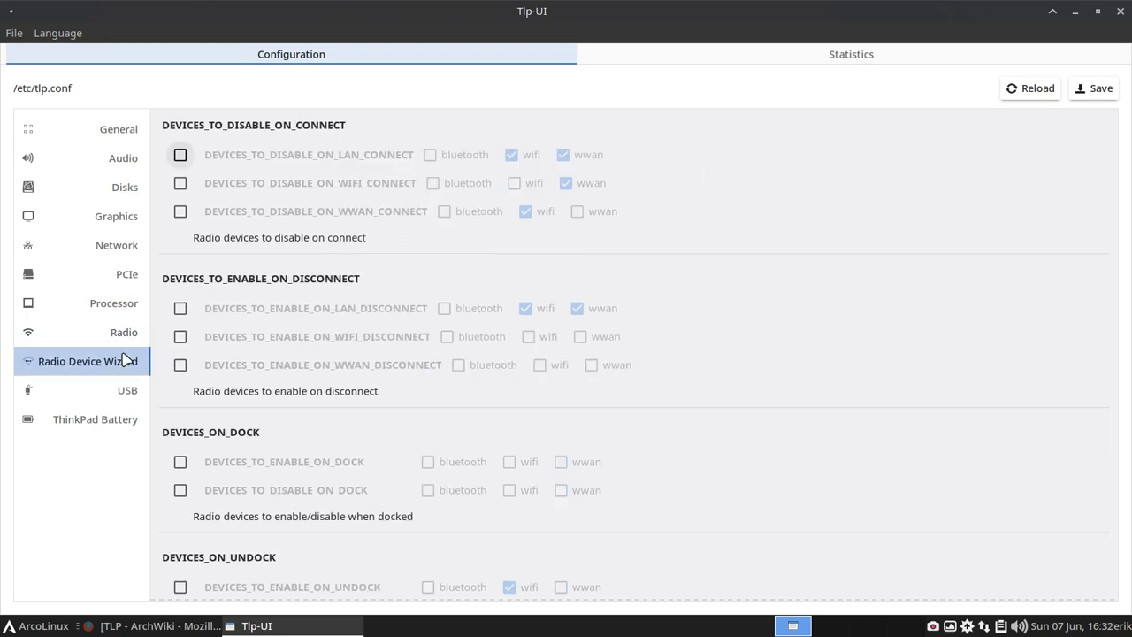
pyautogui.click(125, 400)
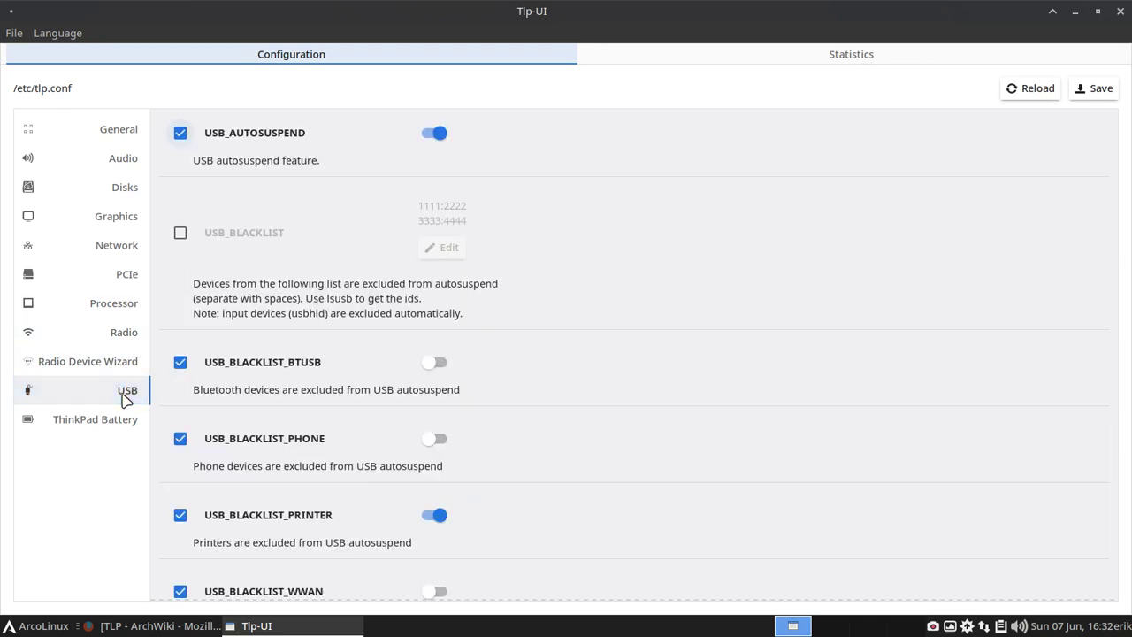
pyautogui.click(123, 421)
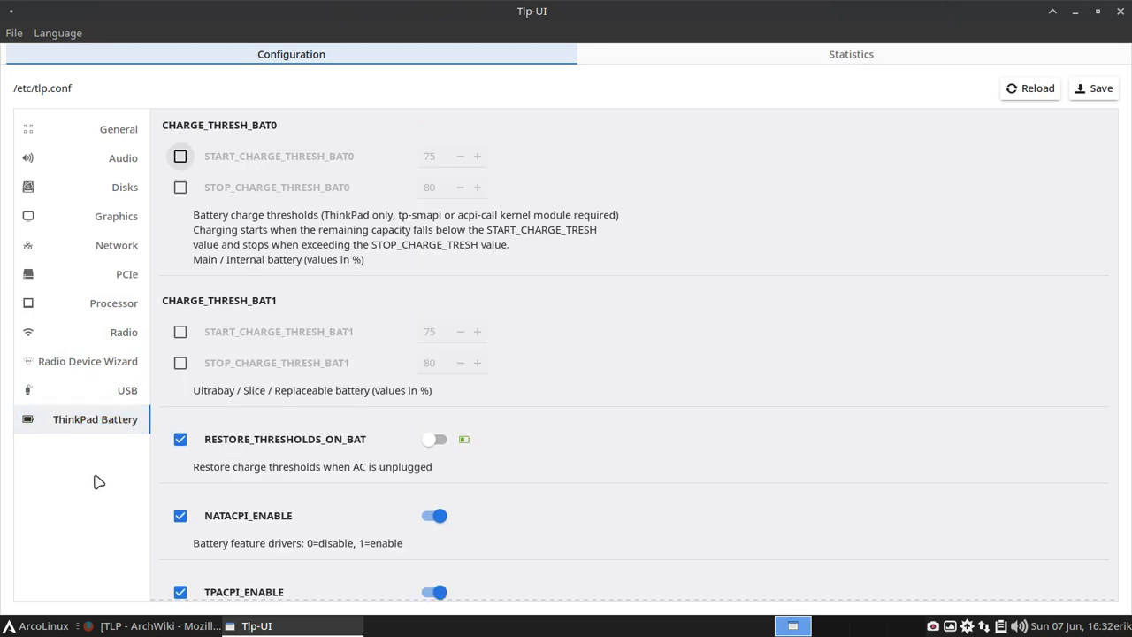
# Scroll the ThinkPad Battery settings, then save /etc/tlp.conf and reload it
pyautogui.scroll(-3, 700, 445)
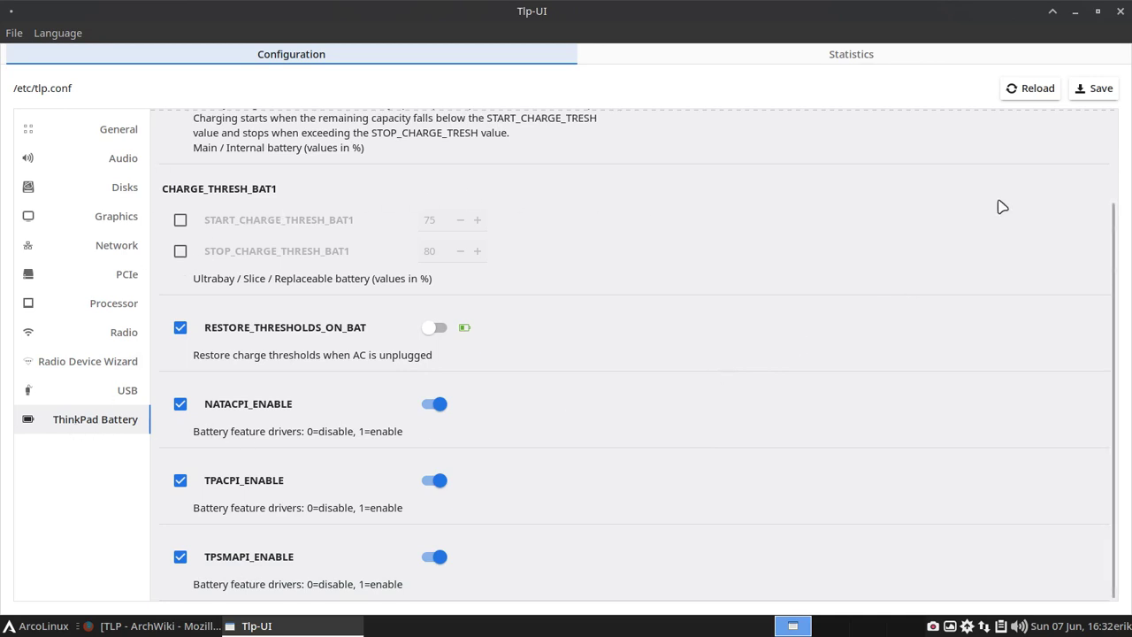
pyautogui.click(1091, 92)
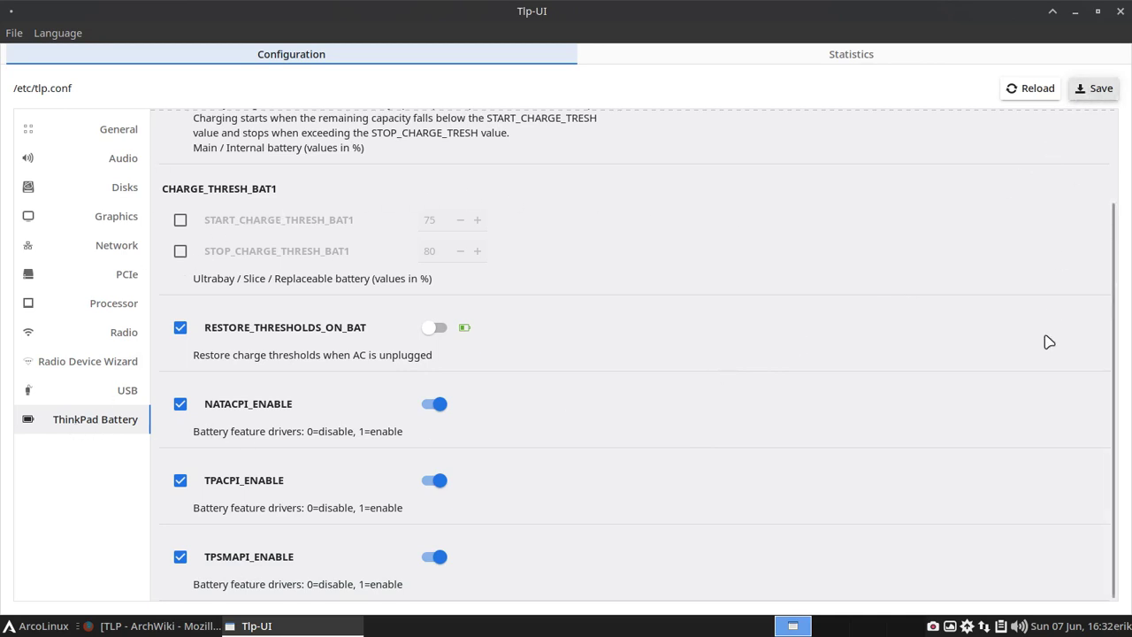
pyautogui.click(1026, 89)
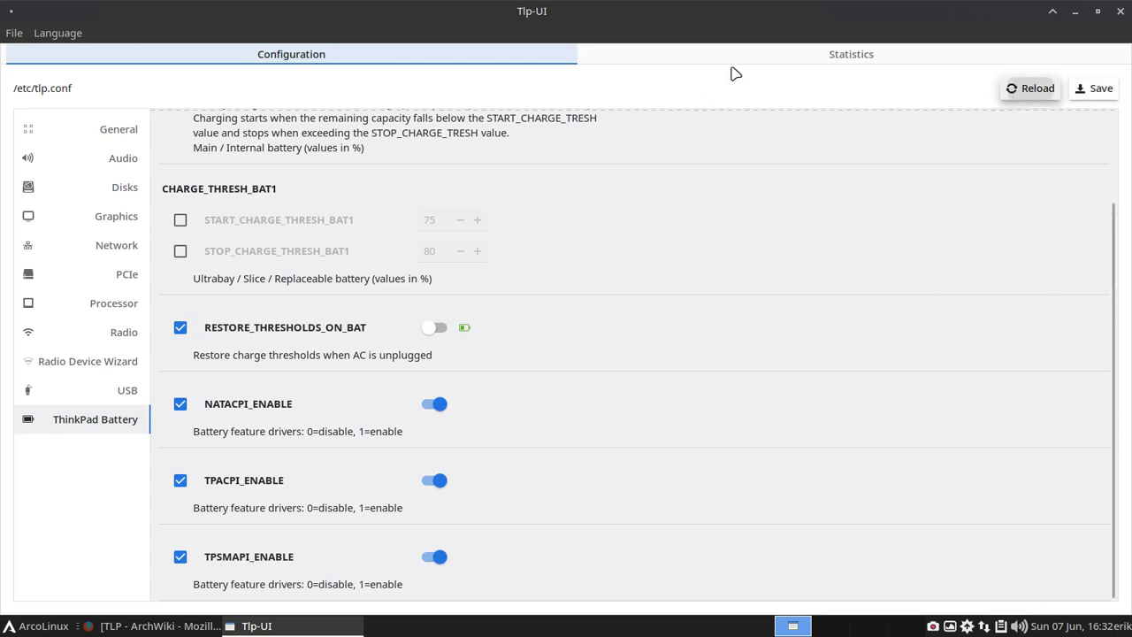
# Show the Simple tlp-stat report in the Statistics tab and scroll through it
pyautogui.click(787, 57)
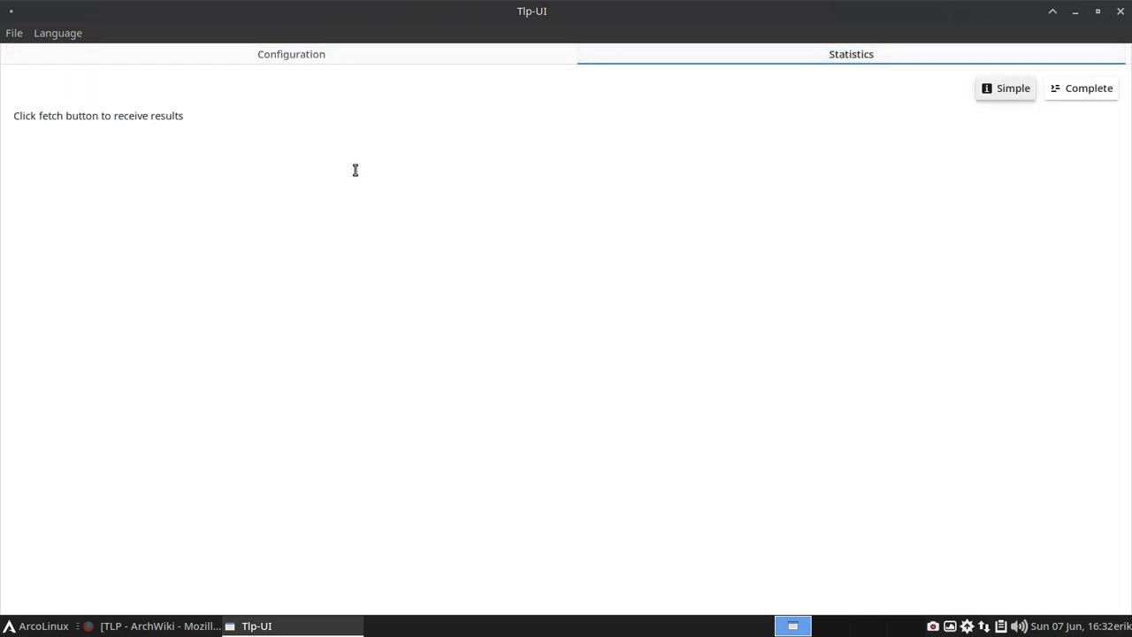
pyautogui.click(1013, 96)
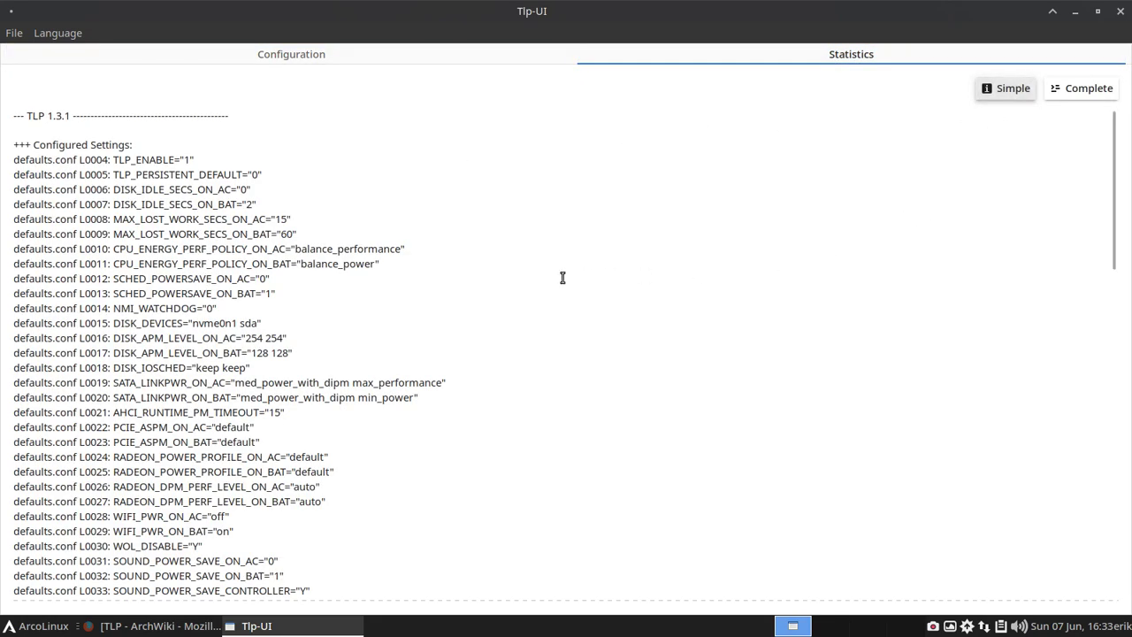
pyautogui.scroll(-10, 563, 278)
pyautogui.scroll(-8, 562, 278)
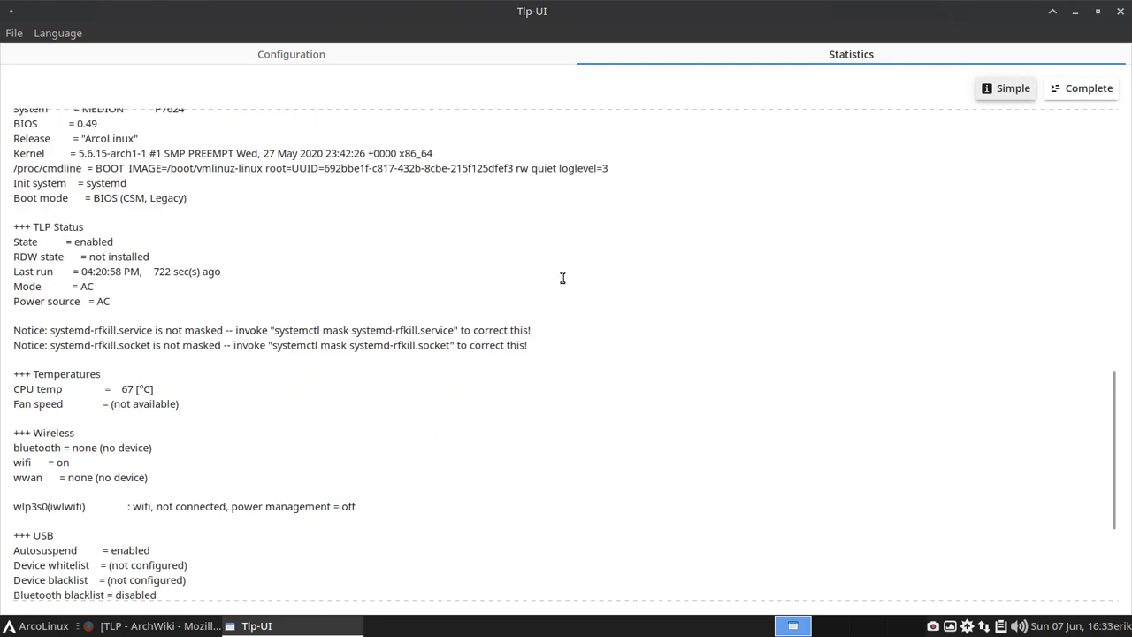
pyautogui.scroll(3, 562, 278)
# Select the kernel version text and the CPU temperature reading in the report
pyautogui.click(108, 275)
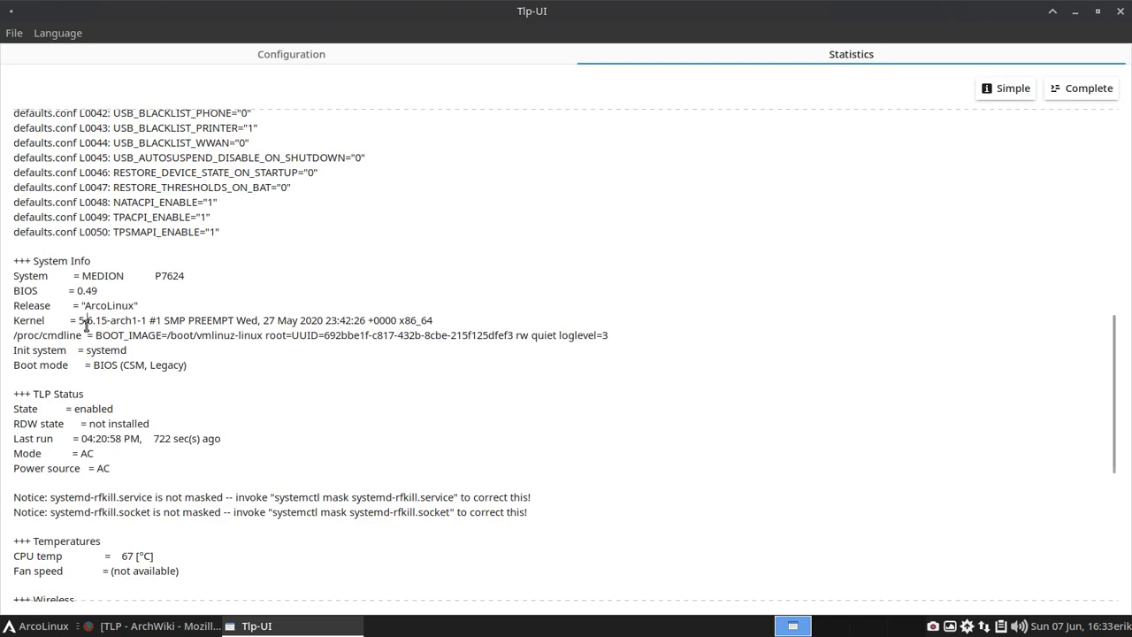
pyautogui.moveTo(87, 320); pyautogui.dragTo(362, 351)
pyautogui.scroll(-5, 237, 469)
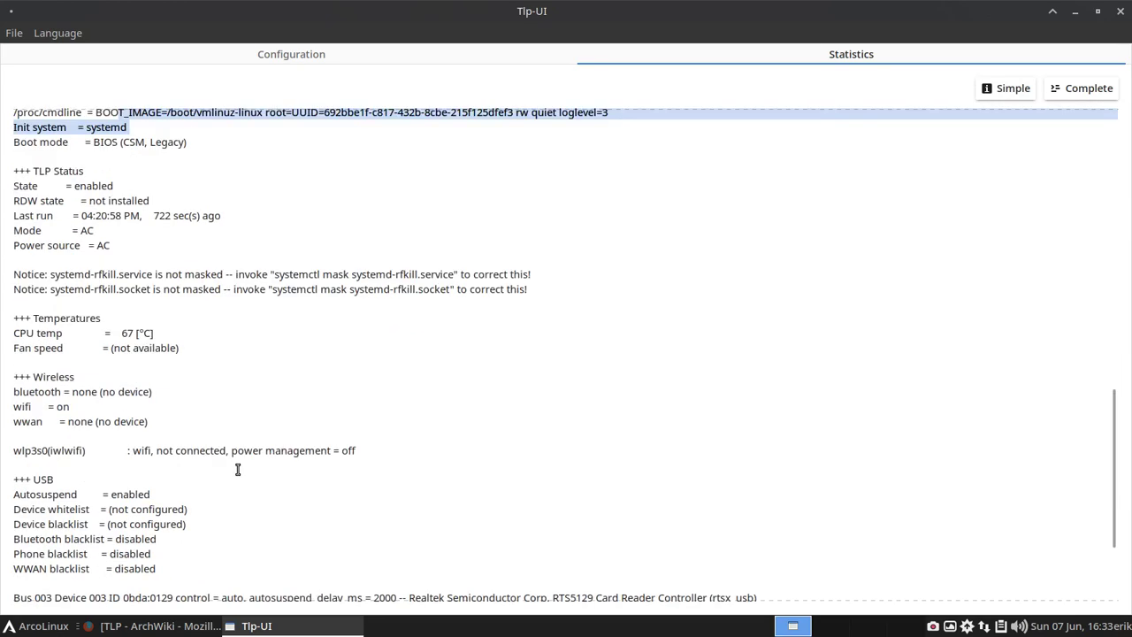
pyautogui.scroll(-3, 237, 469)
pyautogui.moveTo(197, 221); pyautogui.dragTo(92, 219)
# Run the Complete tlp-stat report with password authorization and scroll through its battery output
pyautogui.click(1087, 90)
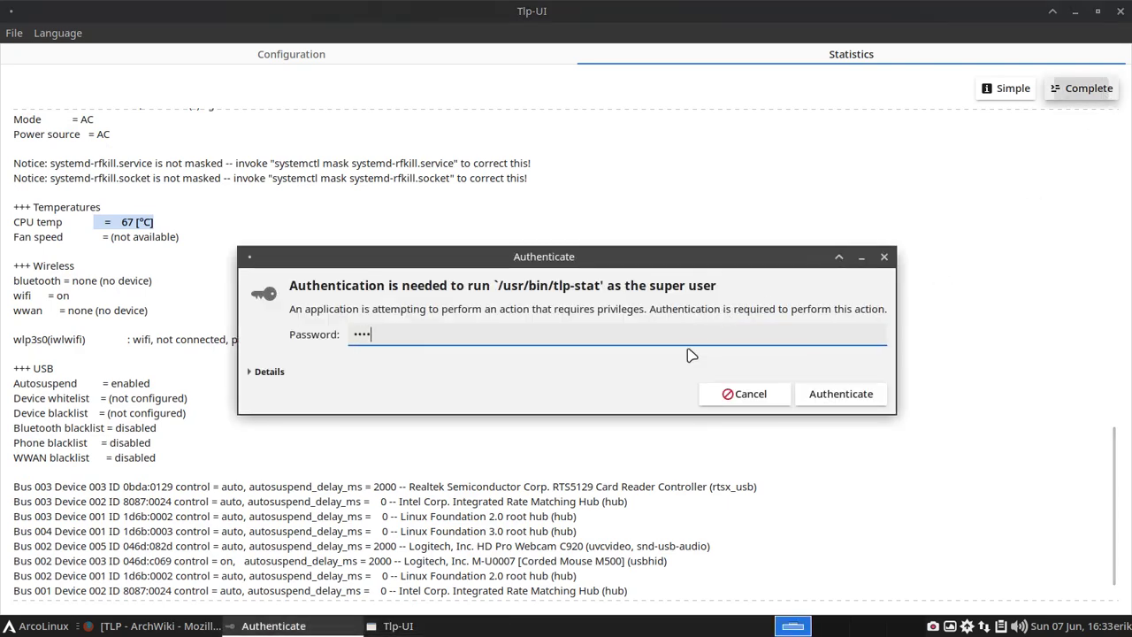
pyautogui.press('Return')
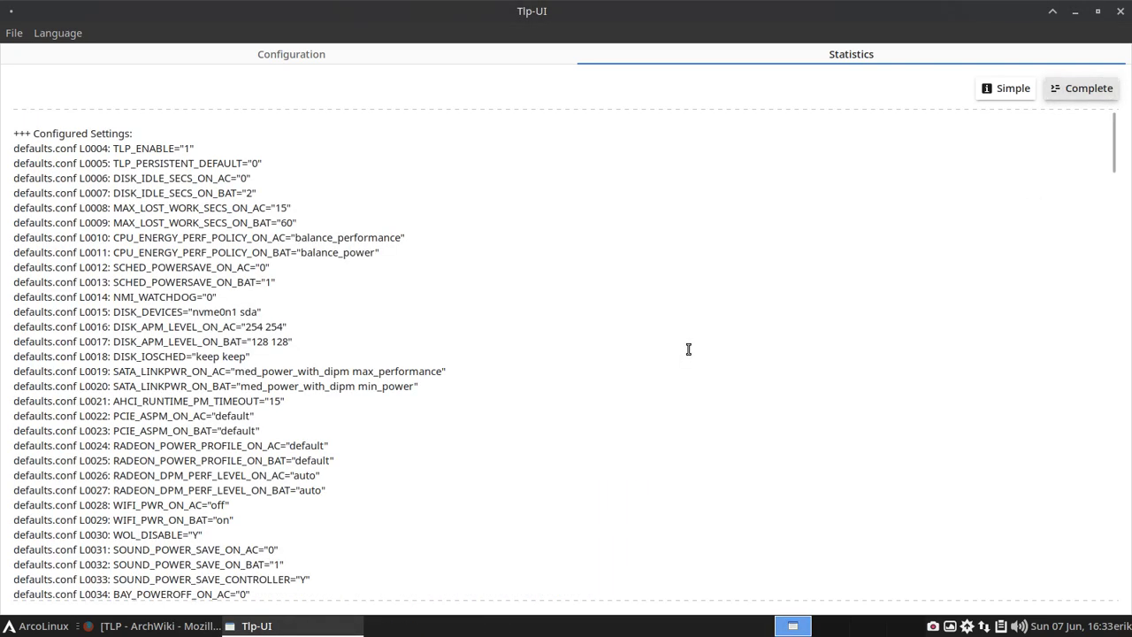
pyautogui.scroll(-20, 688, 349)
pyautogui.scroll(-10, 689, 348)
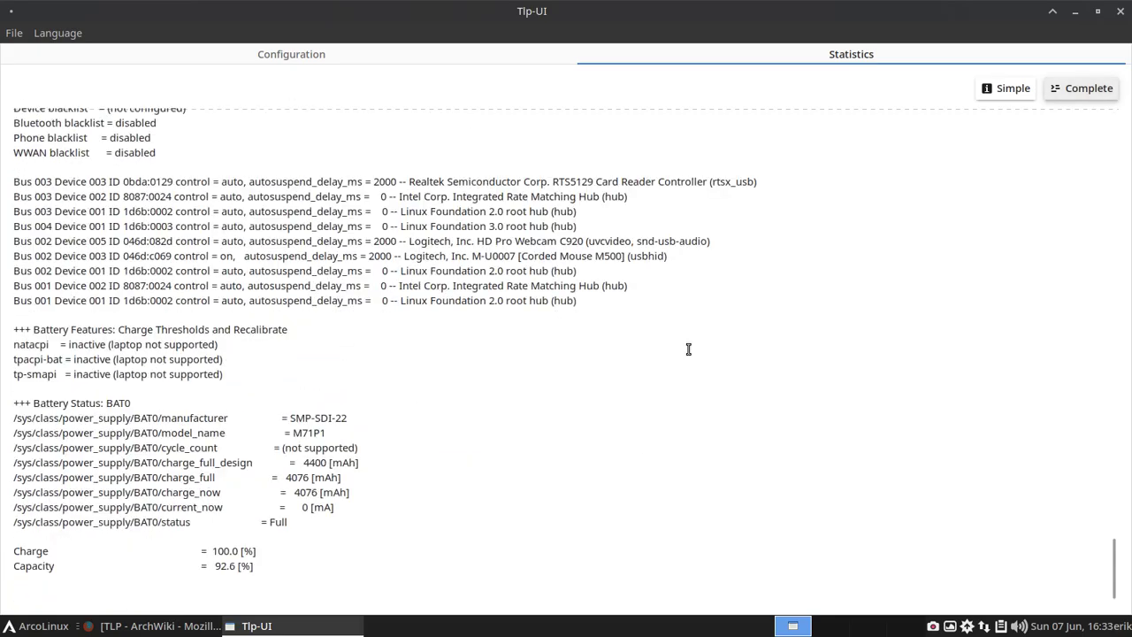
# Close Tlp-UI and return to the TLP ArchWiki article in Firefox
pyautogui.click(1119, 11)
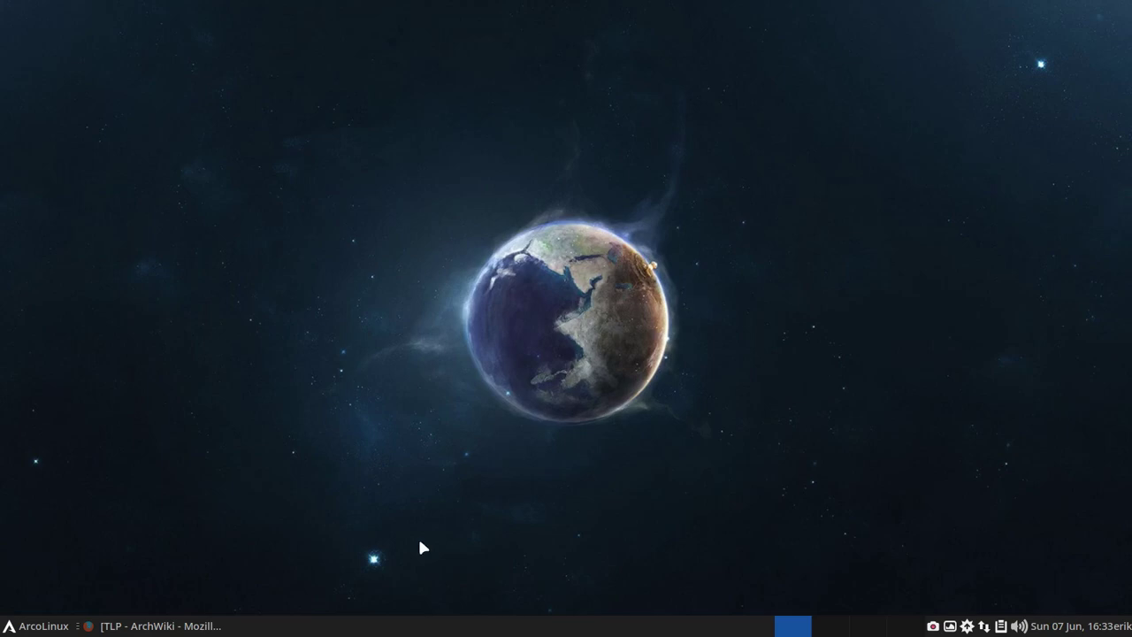
pyautogui.click(167, 625)
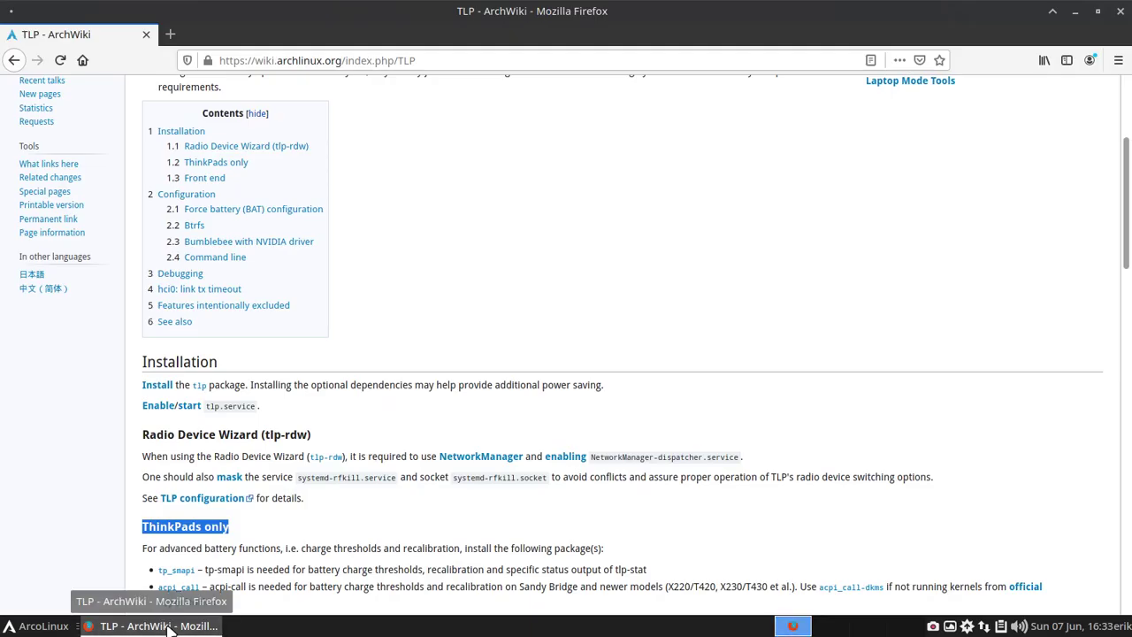
pyautogui.click(100, 547)
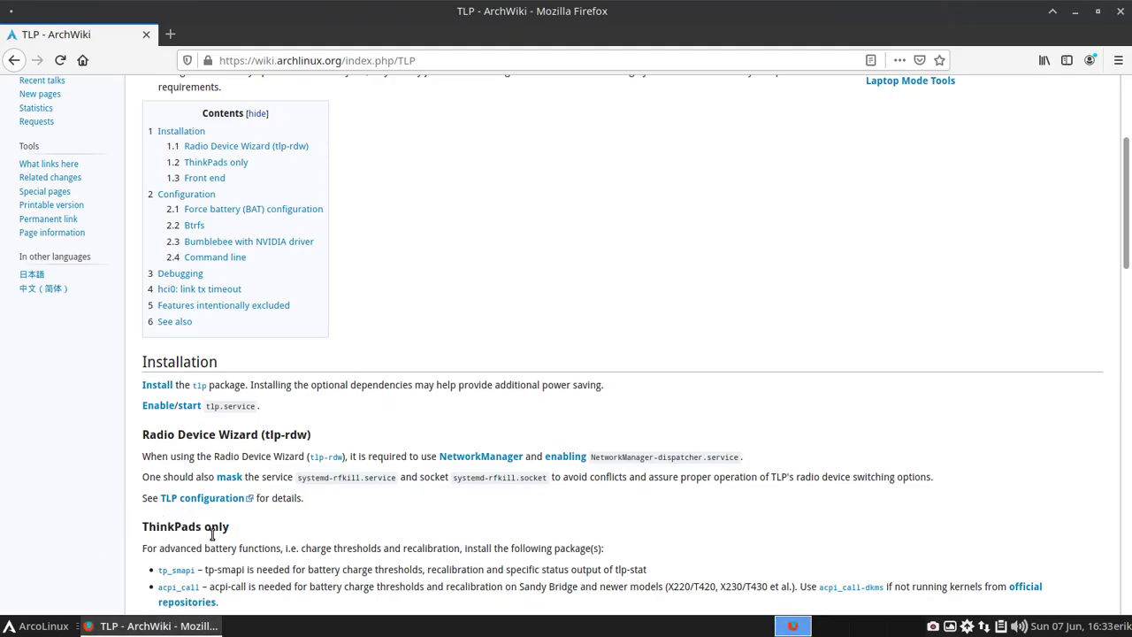